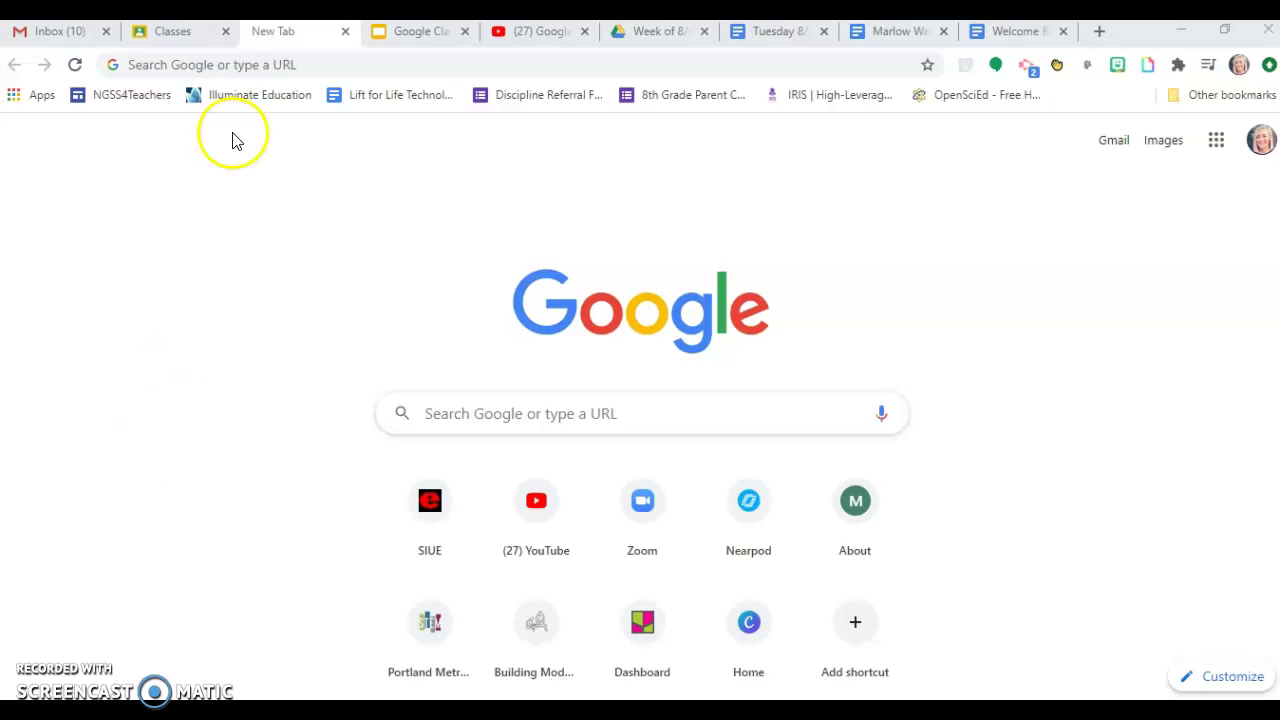
Step: Load Google Classroom directly from classroom.google.com, and go back to the new tab page
{"action": "left_click", "coordinate": [228, 64]}
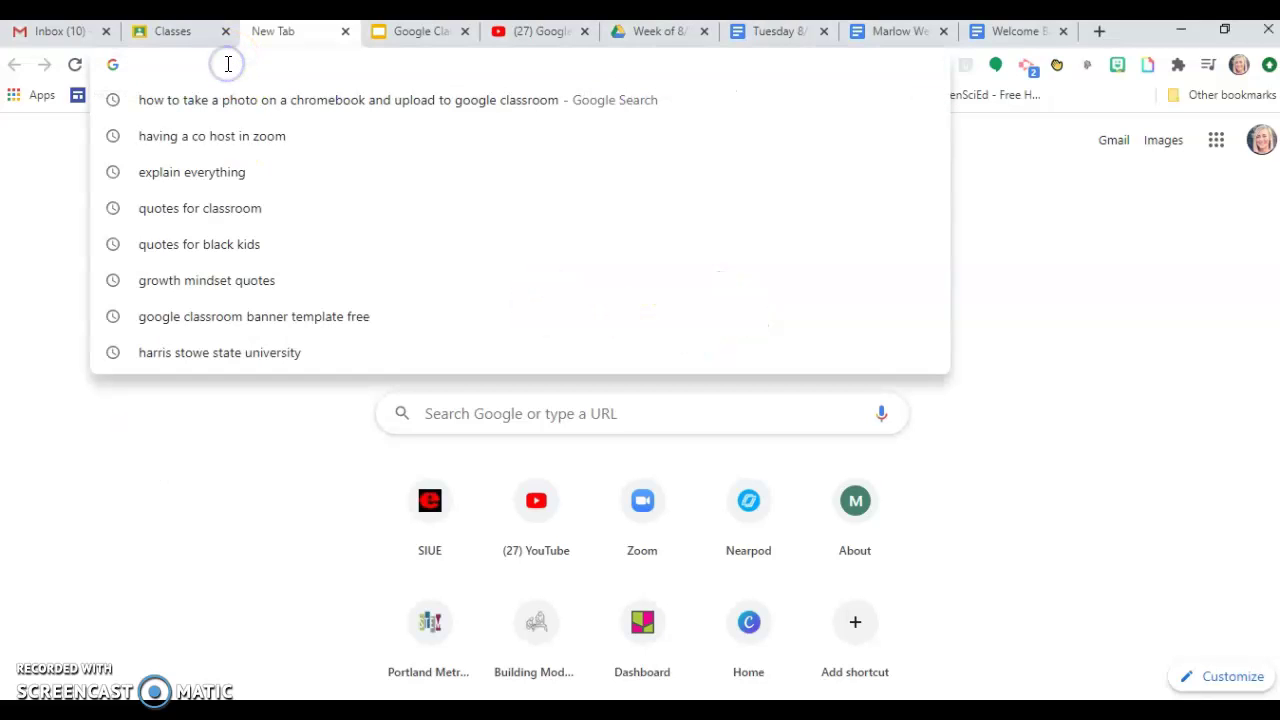
{"action": "type", "text": "classroom.google.com"}
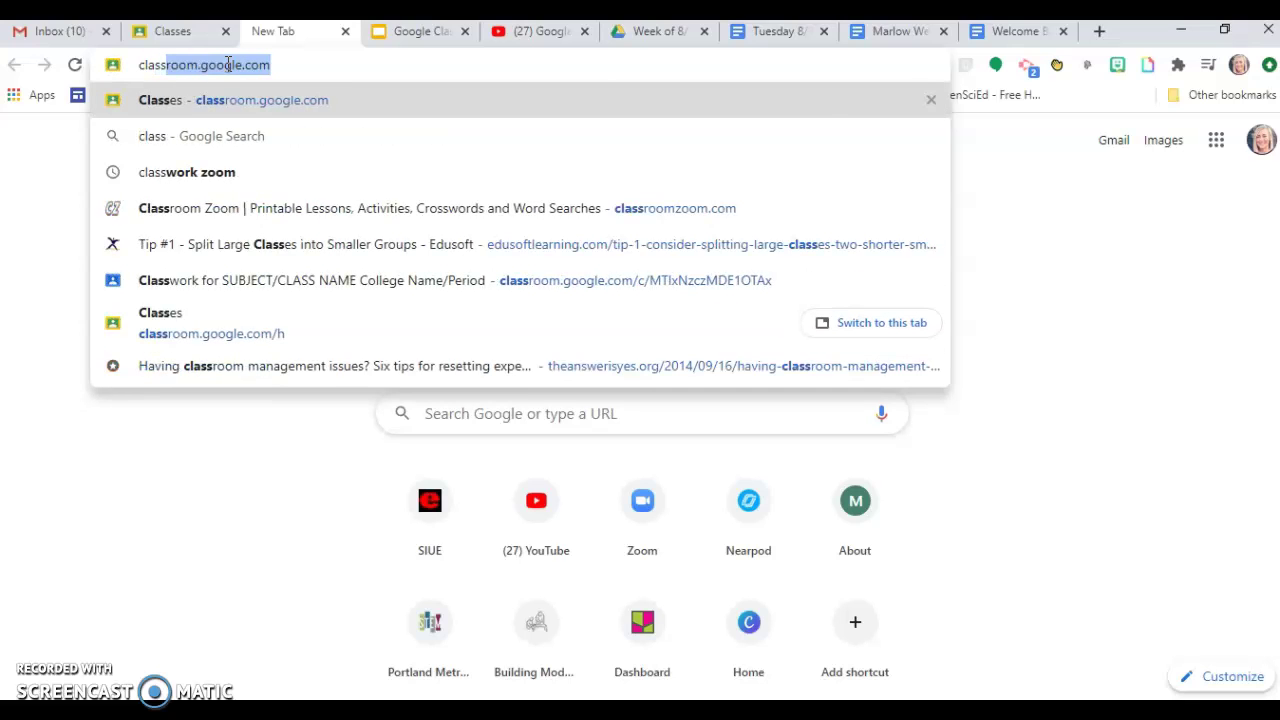
{"action": "key", "text": "Return"}
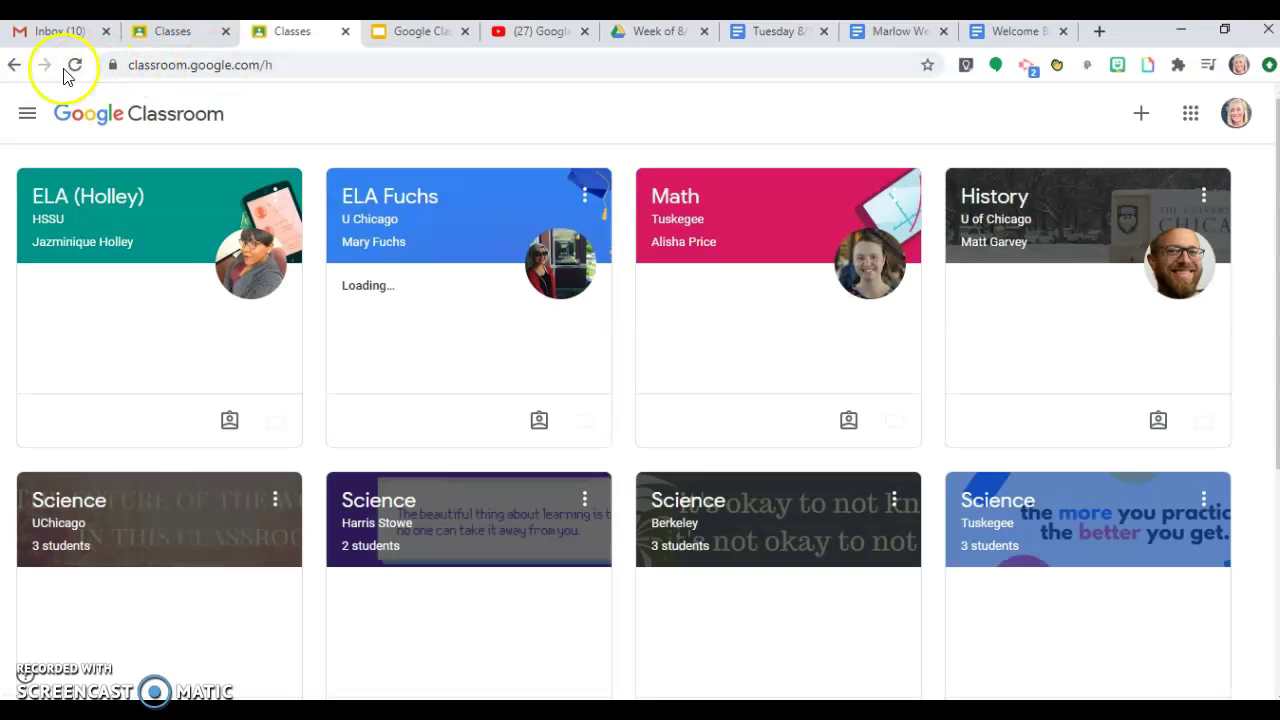
{"action": "left_click", "coordinate": [14, 66]}
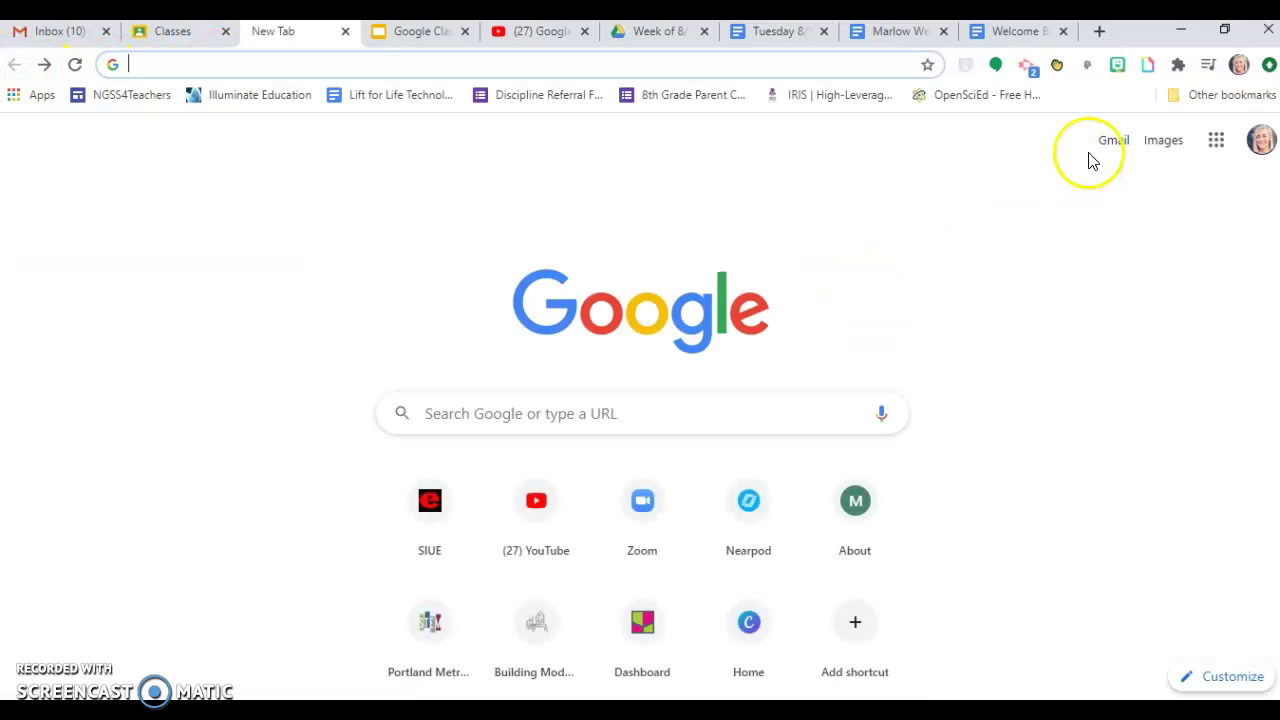
Step: Open Google Classroom from the list of Google apps on the new tab page
{"action": "left_click", "coordinate": [1217, 142]}
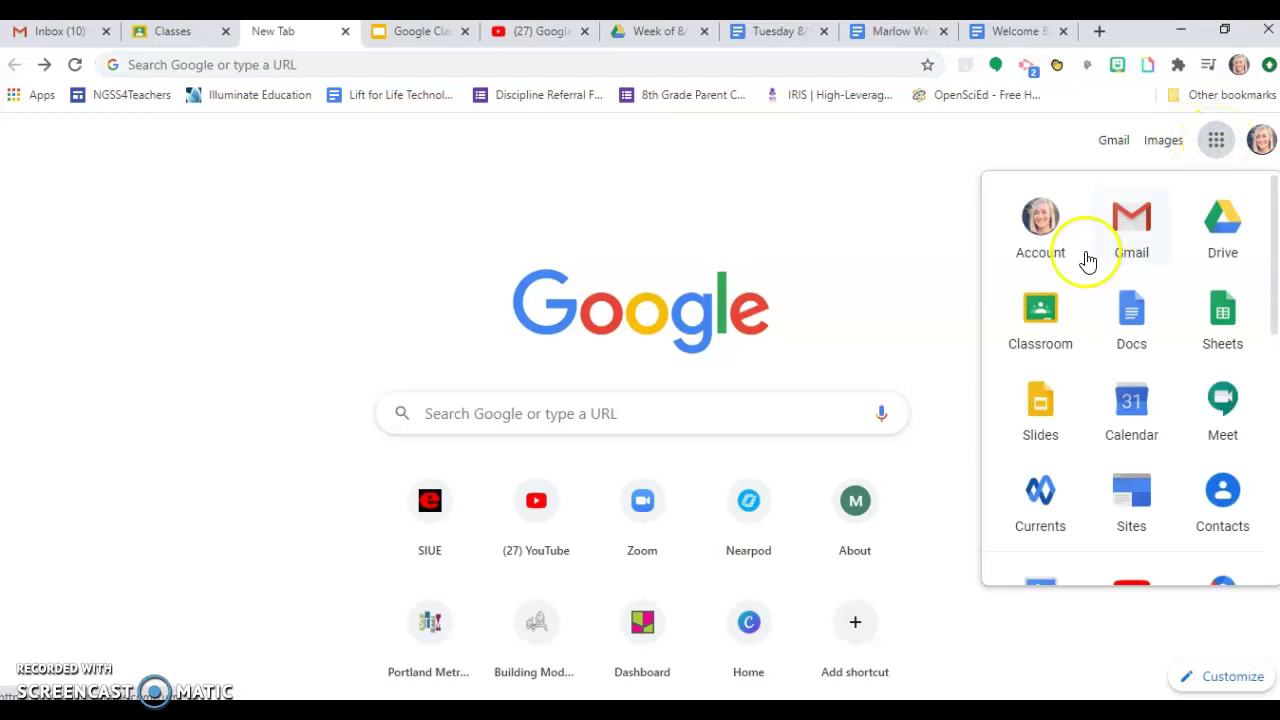
{"action": "left_click", "coordinate": [1048, 314]}
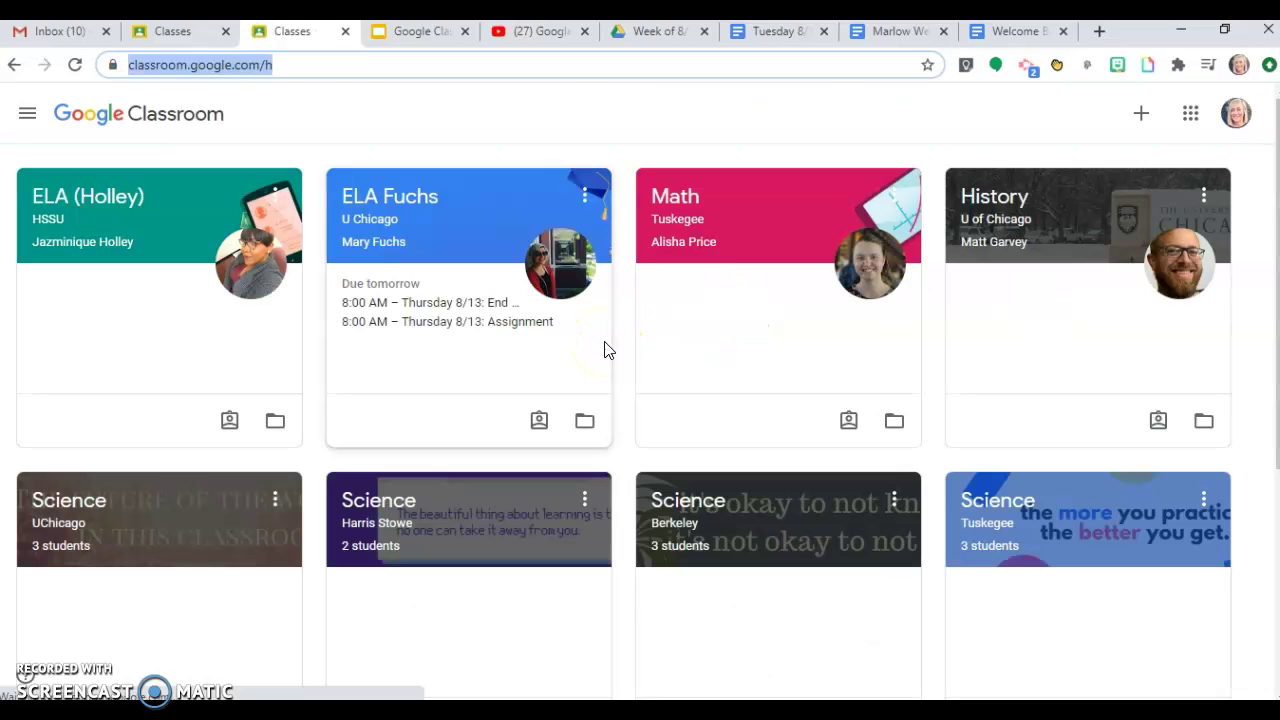
{"action": "left_click", "coordinate": [359, 120]}
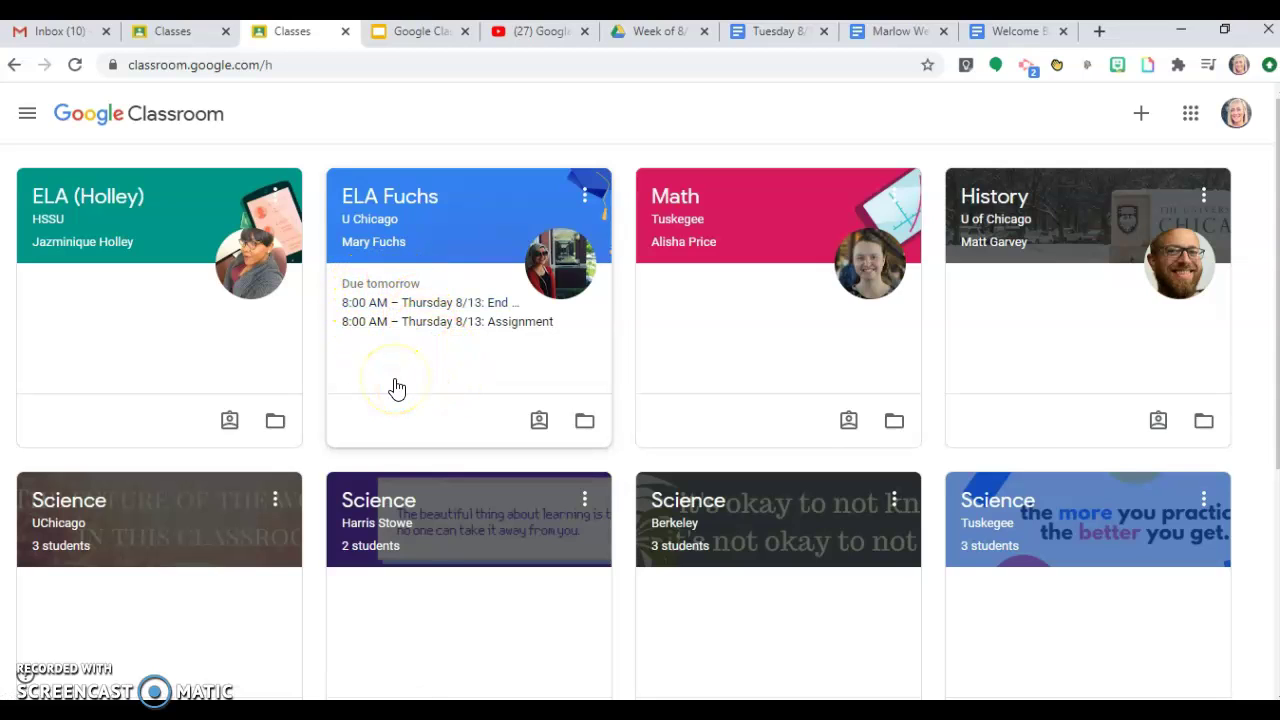
Step: Open the U Chicago ELA class and show its classwork
{"action": "left_click", "coordinate": [471, 245]}
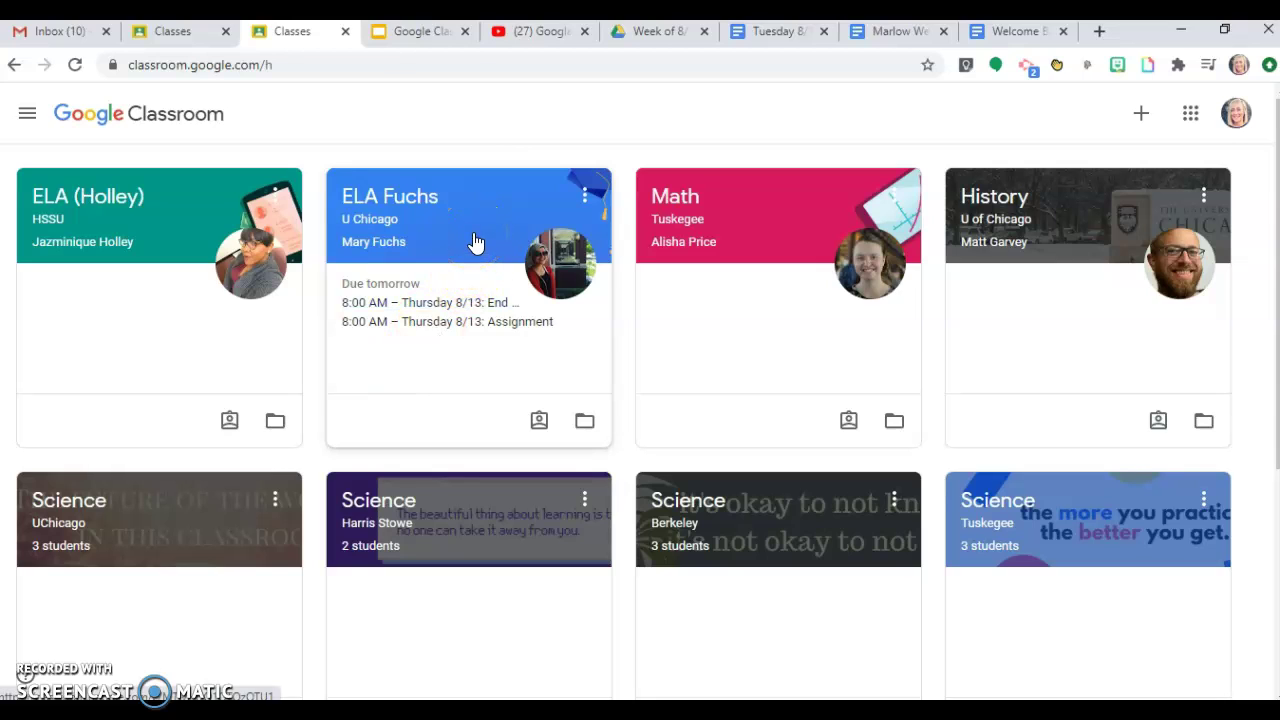
{"action": "left_click", "coordinate": [475, 240]}
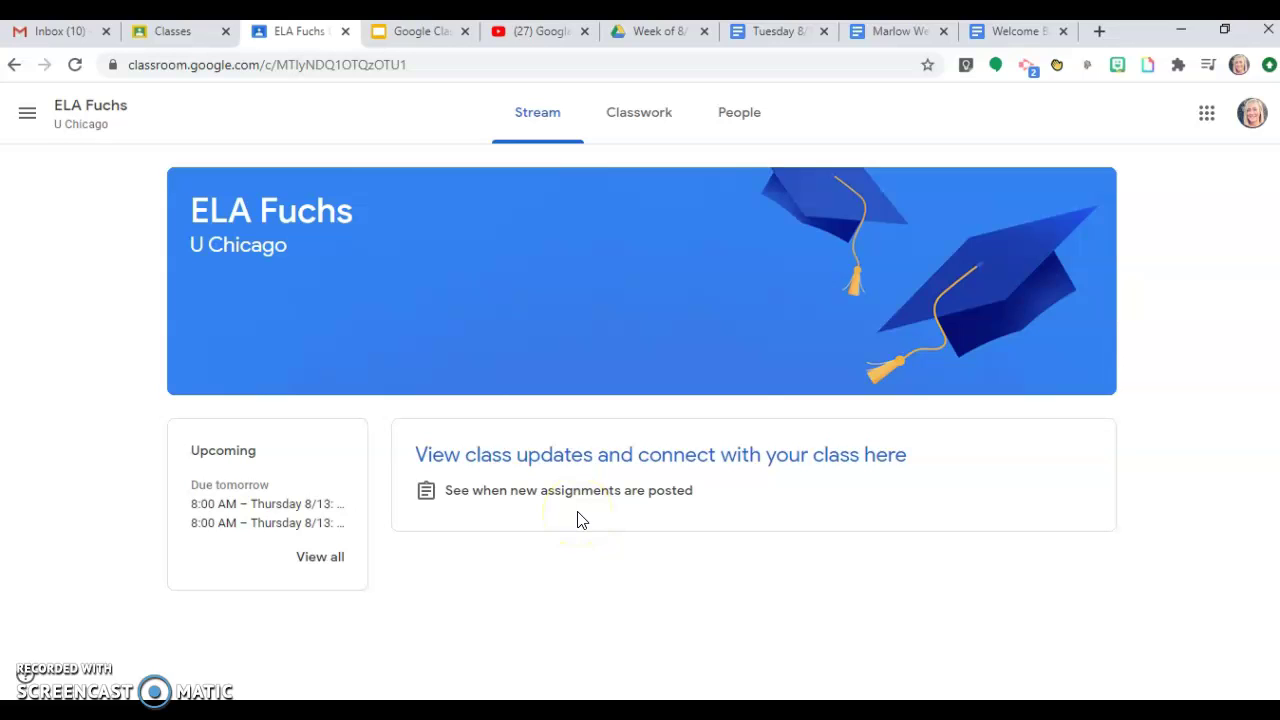
{"action": "left_click", "coordinate": [650, 134]}
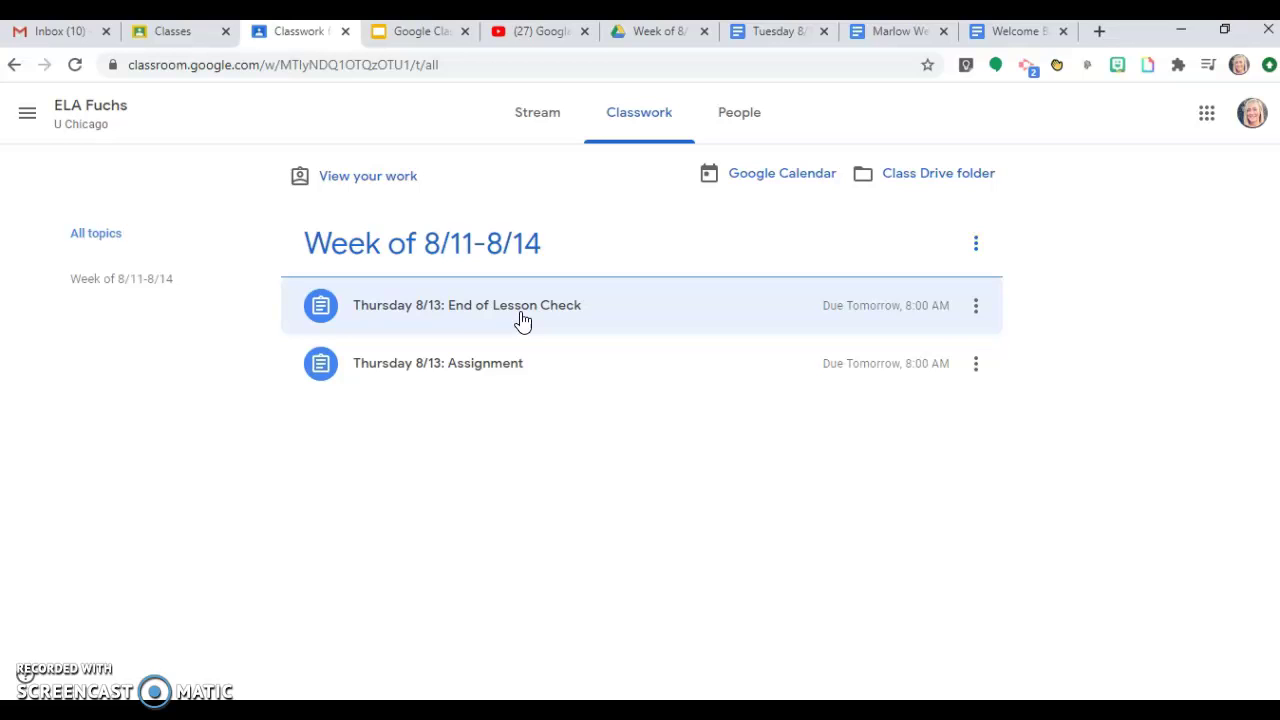
{"action": "left_click", "coordinate": [414, 414]}
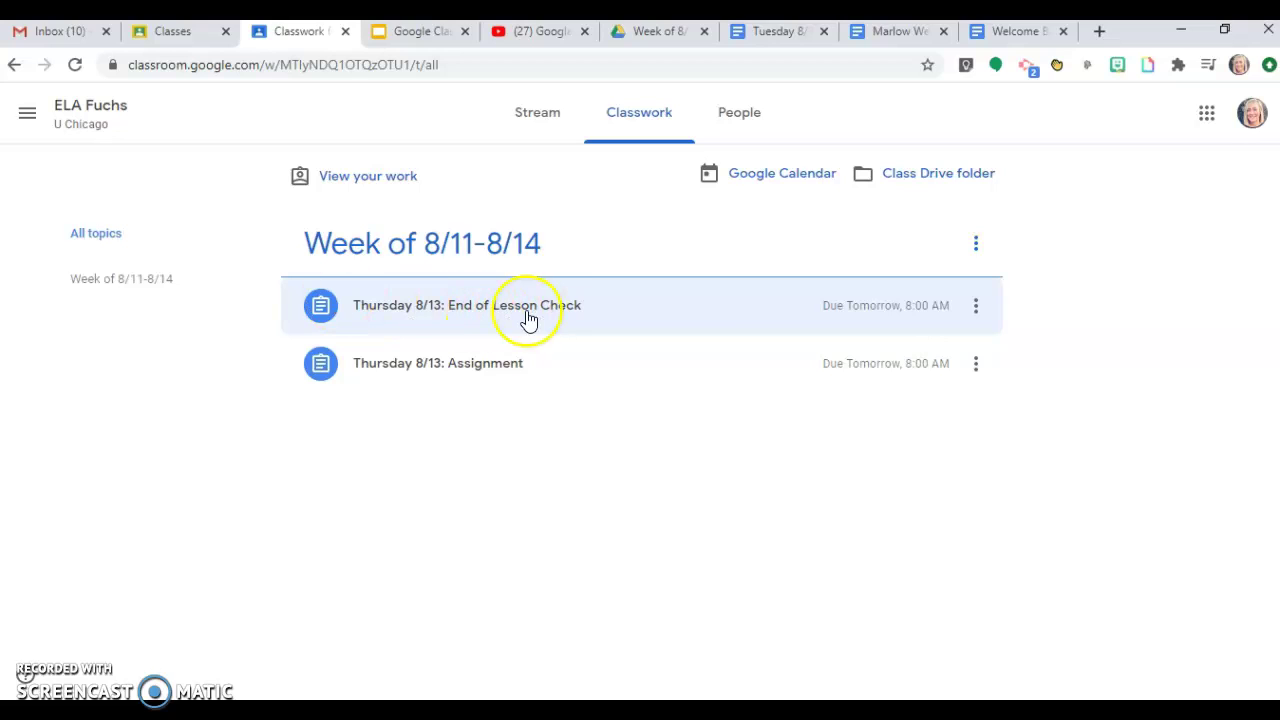
Step: Open the full details of "Thursday 8/13: Assignment" and check its point value
{"action": "left_click", "coordinate": [578, 376]}
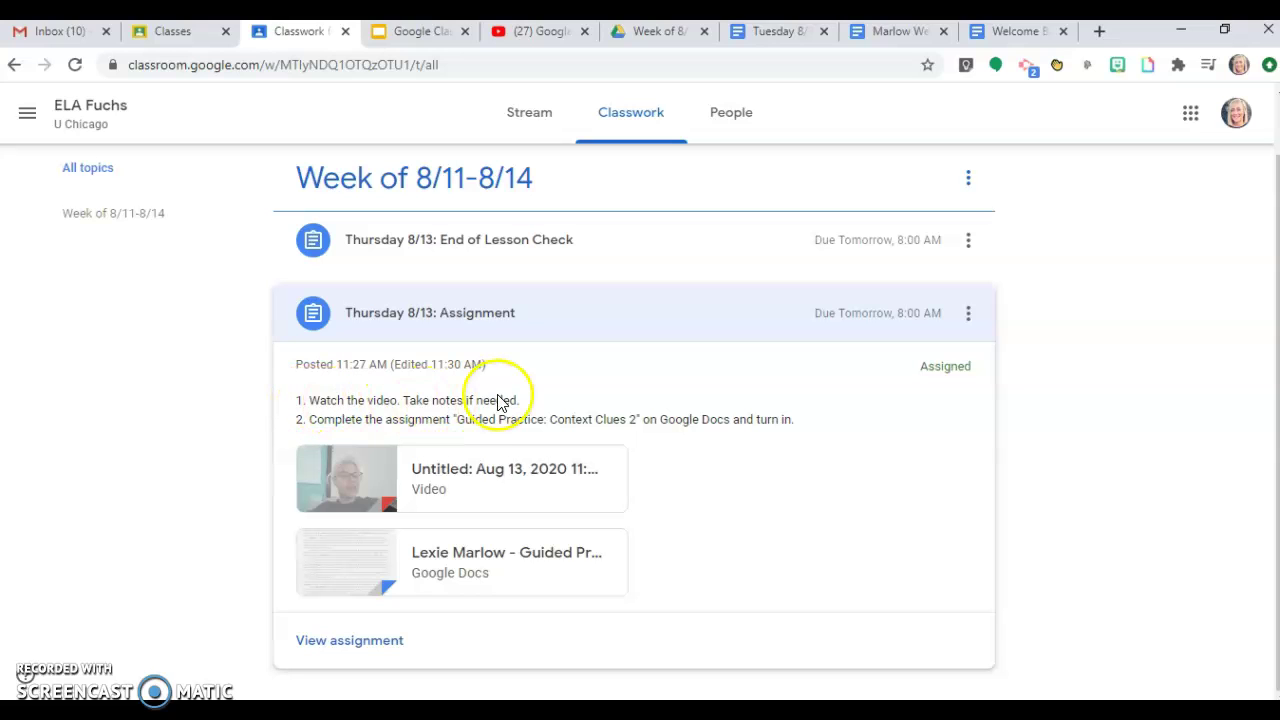
{"action": "left_click", "coordinate": [376, 642]}
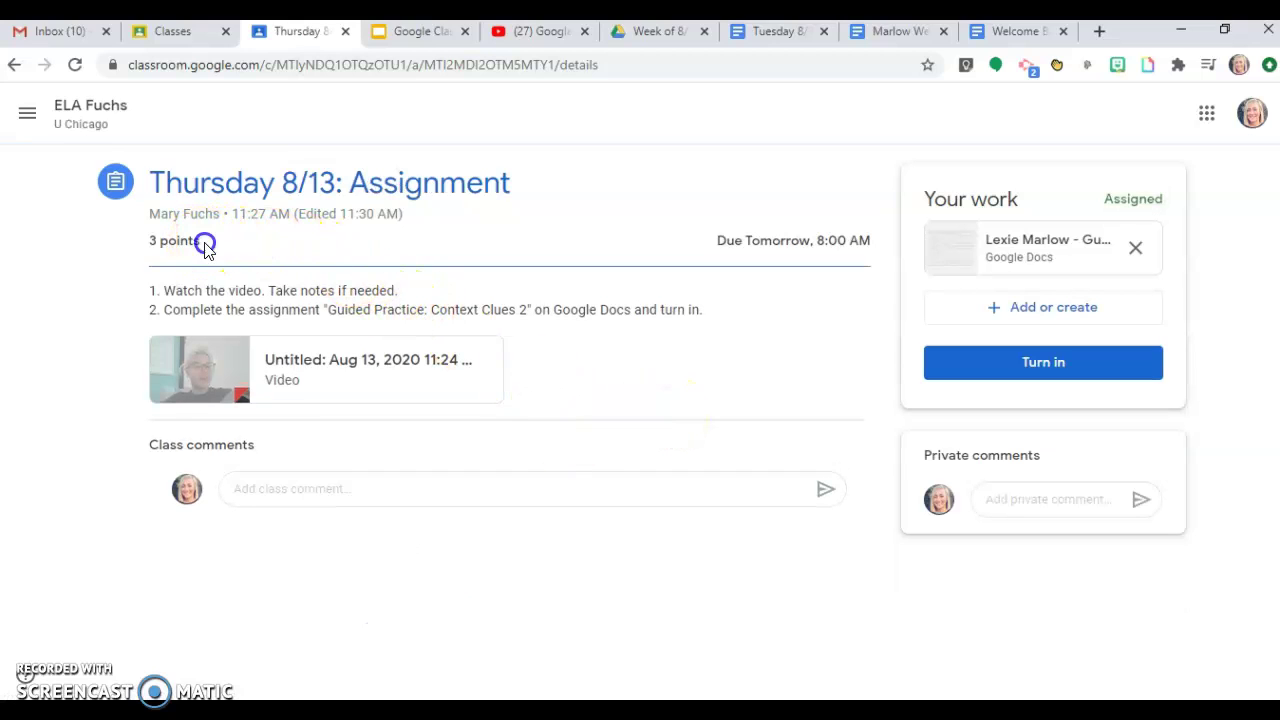
{"action": "triple_click", "coordinate": [147, 246]}
{"action": "left_click", "coordinate": [152, 243]}
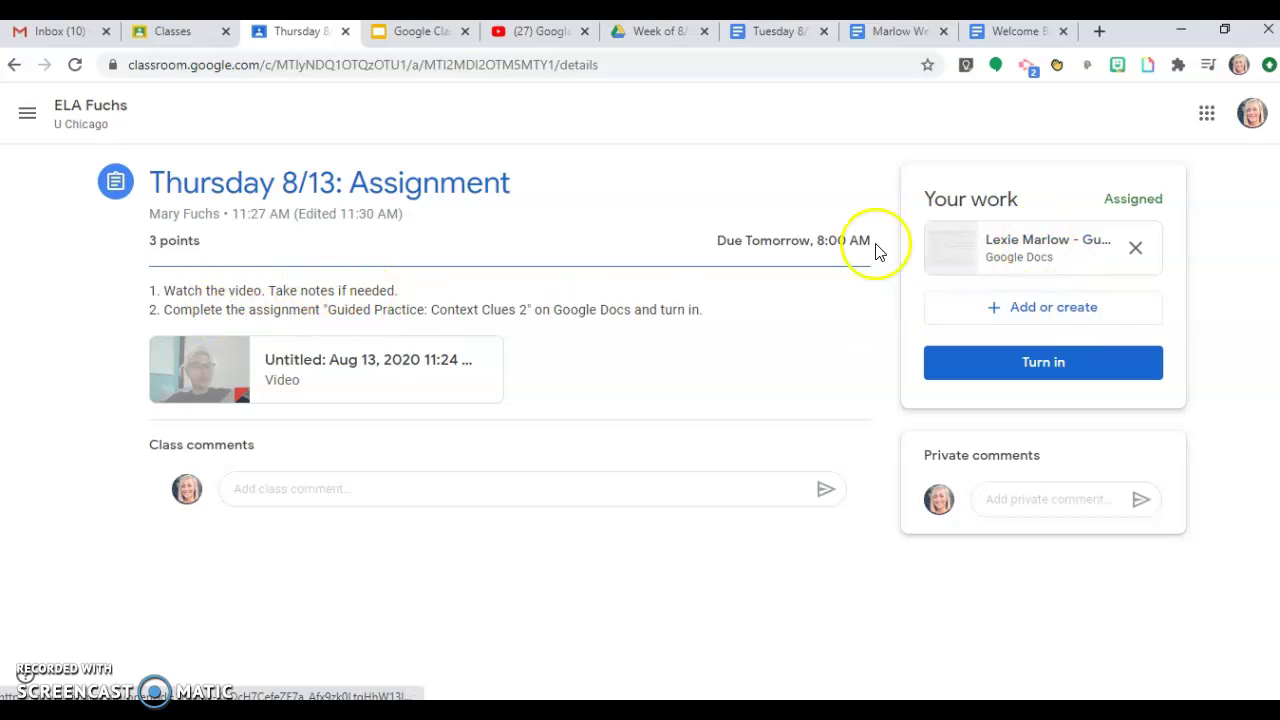
Step: Play the video attached to the assignment and close it to return to the assignment details
{"action": "left_click", "coordinate": [328, 379]}
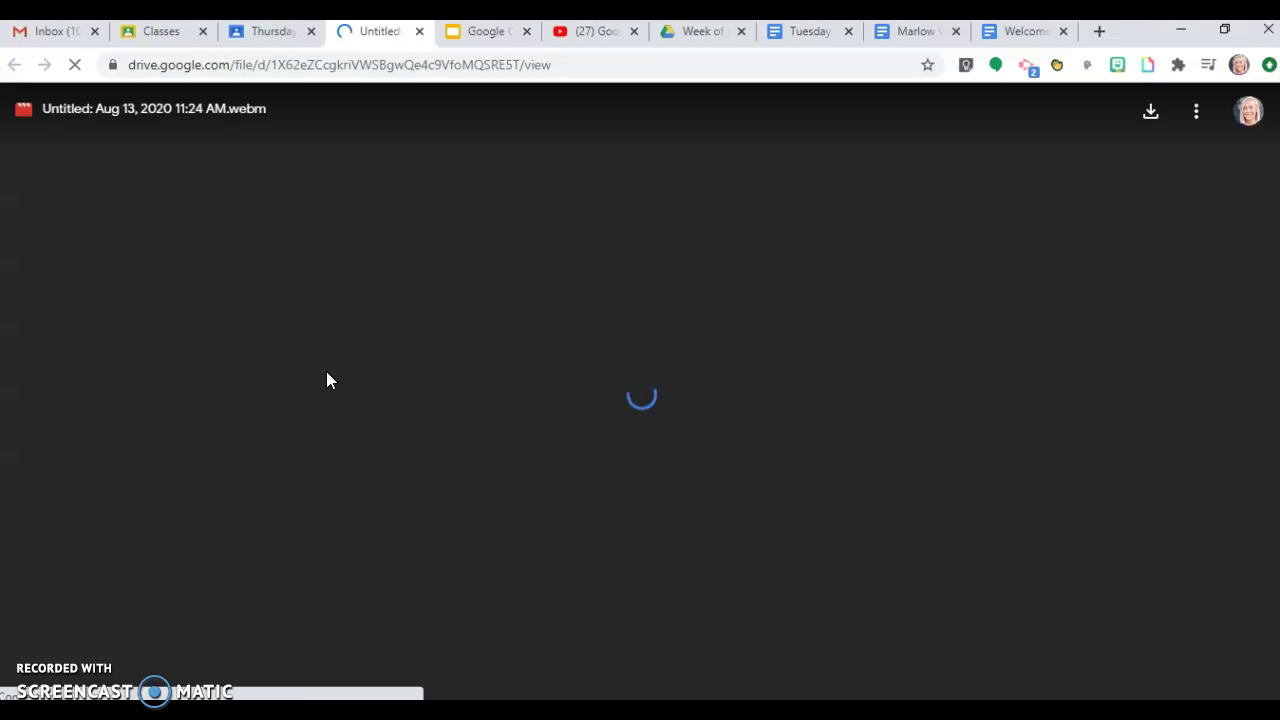
{"action": "left_click", "coordinate": [671, 412]}
{"action": "left_click", "coordinate": [714, 418]}
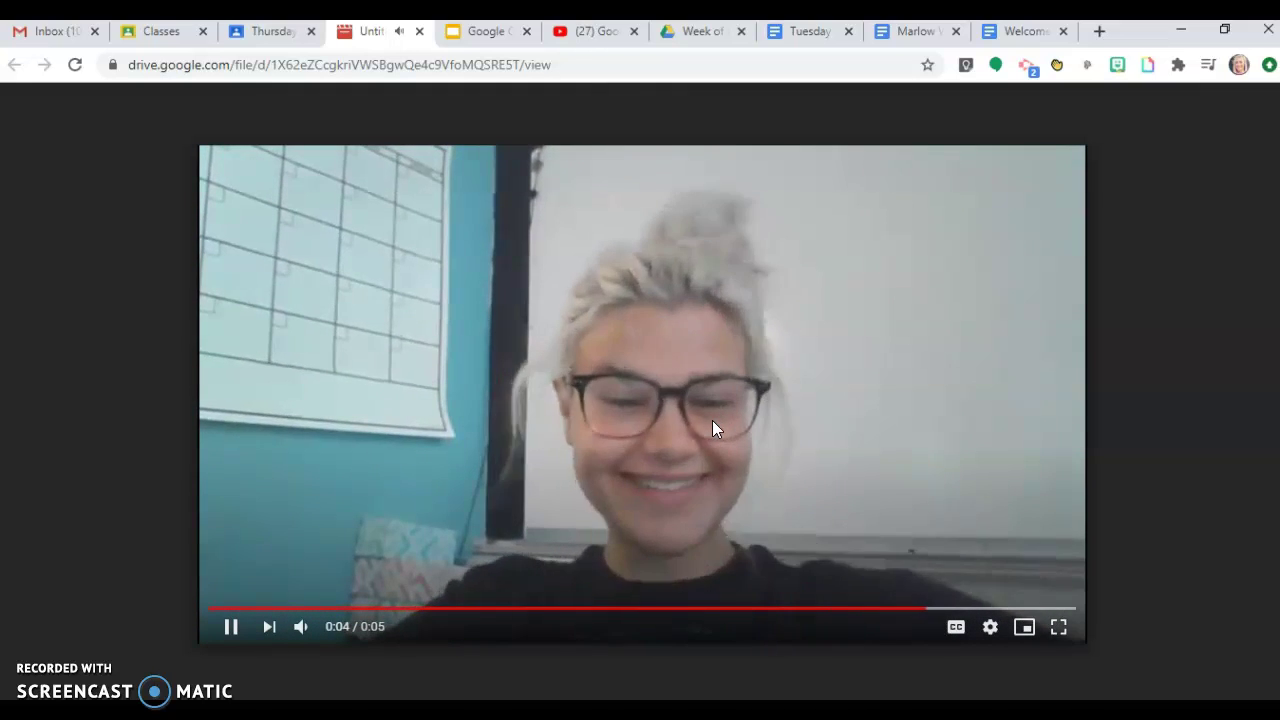
{"action": "left_click", "coordinate": [713, 425]}
{"action": "left_click", "coordinate": [712, 420]}
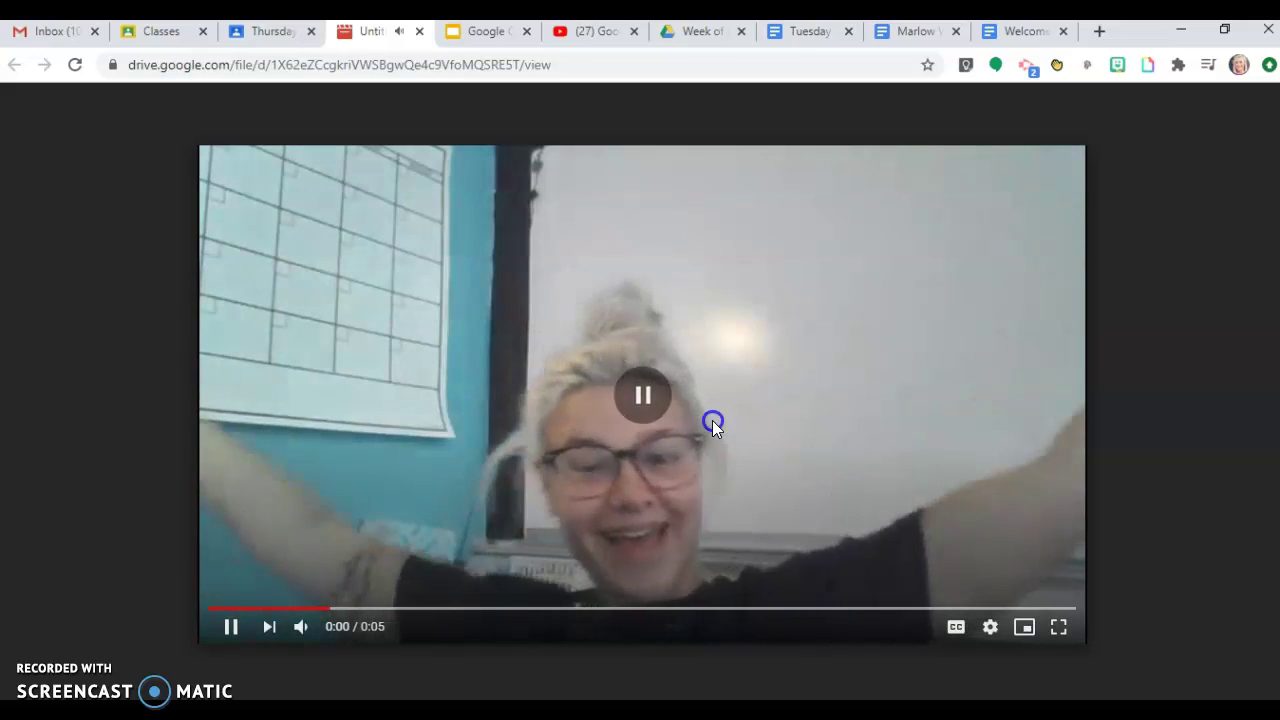
{"action": "left_click", "coordinate": [421, 33]}
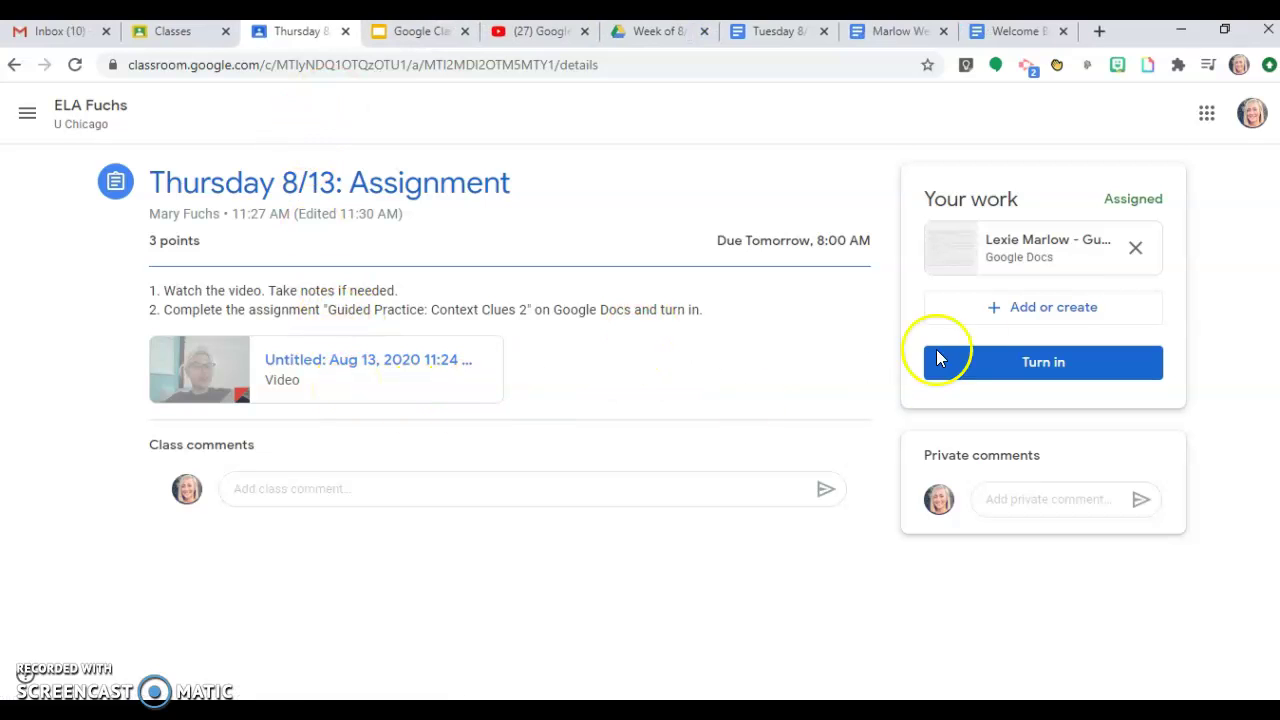
Step: Open the attached "Guided Practice: Context Clues #2" document and look through its story and questions
{"action": "left_click", "coordinate": [1026, 258]}
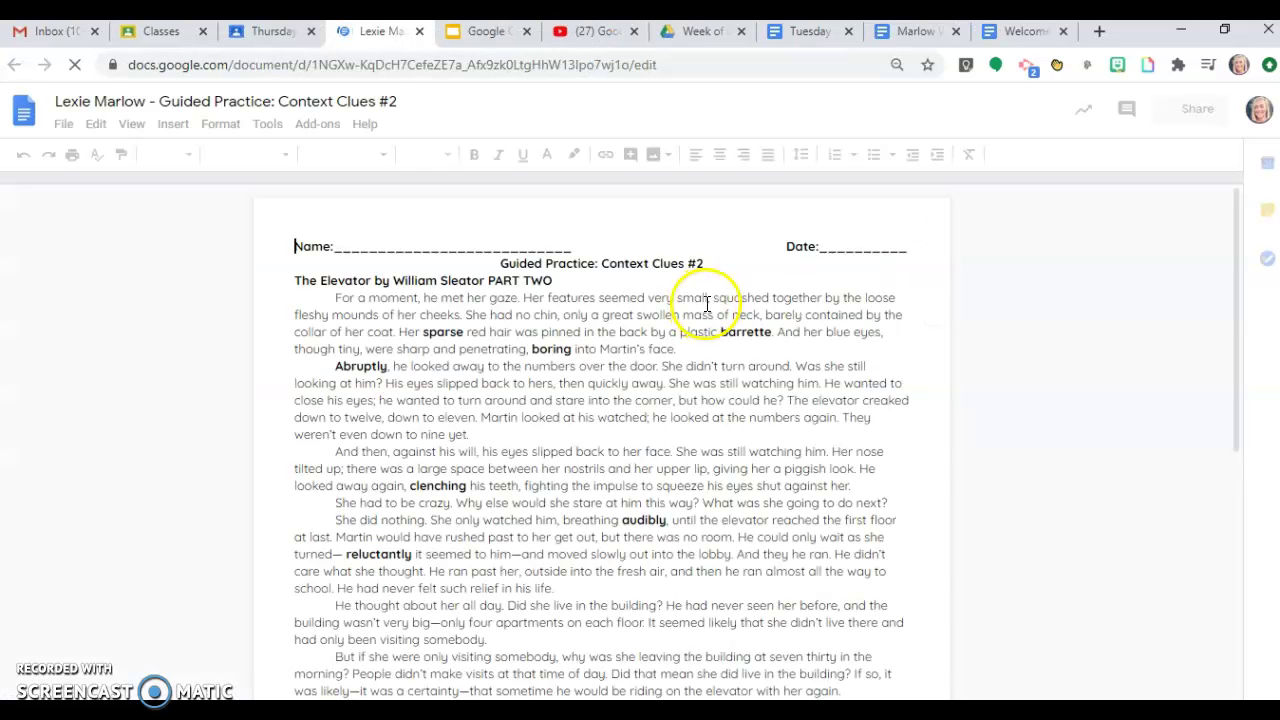
{"action": "scroll", "coordinate": [640, 327], "scroll_direction": "down", "scroll_amount": 3}
{"action": "scroll", "coordinate": [640, 327], "scroll_direction": "down", "scroll_amount": 1}
{"action": "scroll", "coordinate": [740, 340], "scroll_direction": "down", "scroll_amount": 10}
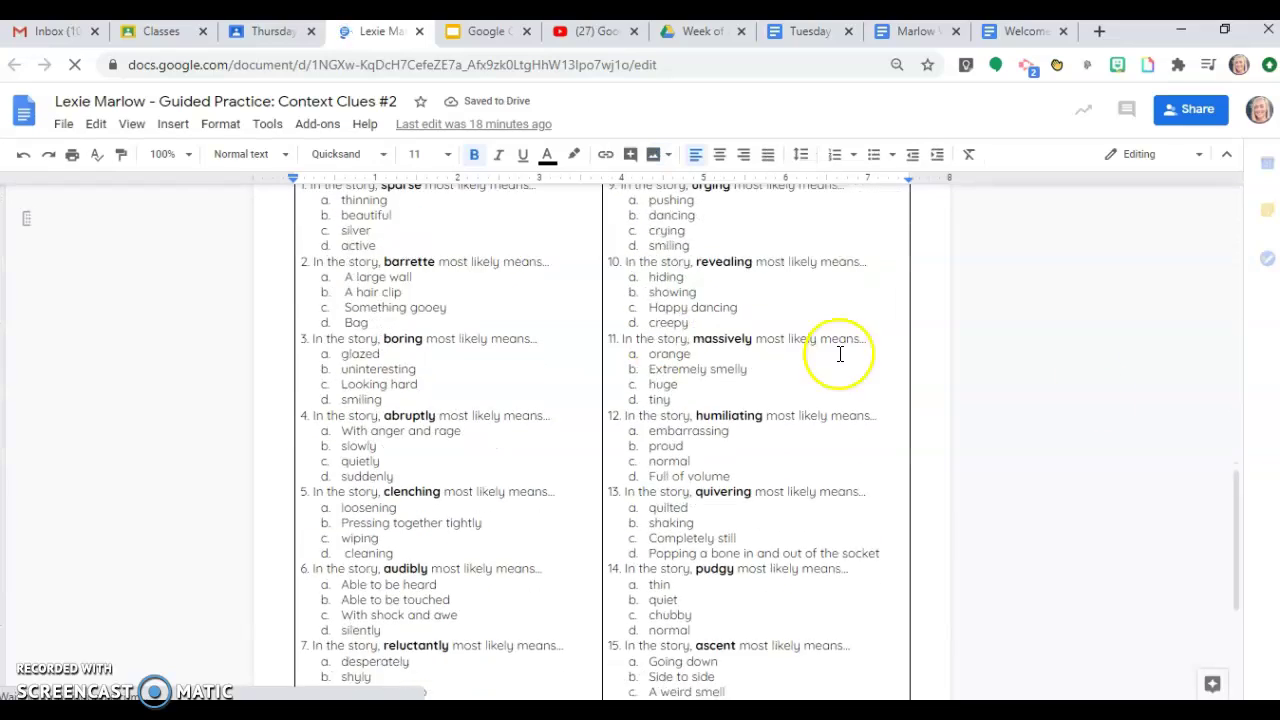
{"action": "left_click_drag", "start_coordinate": [1236, 522], "coordinate": [1236, 210]}
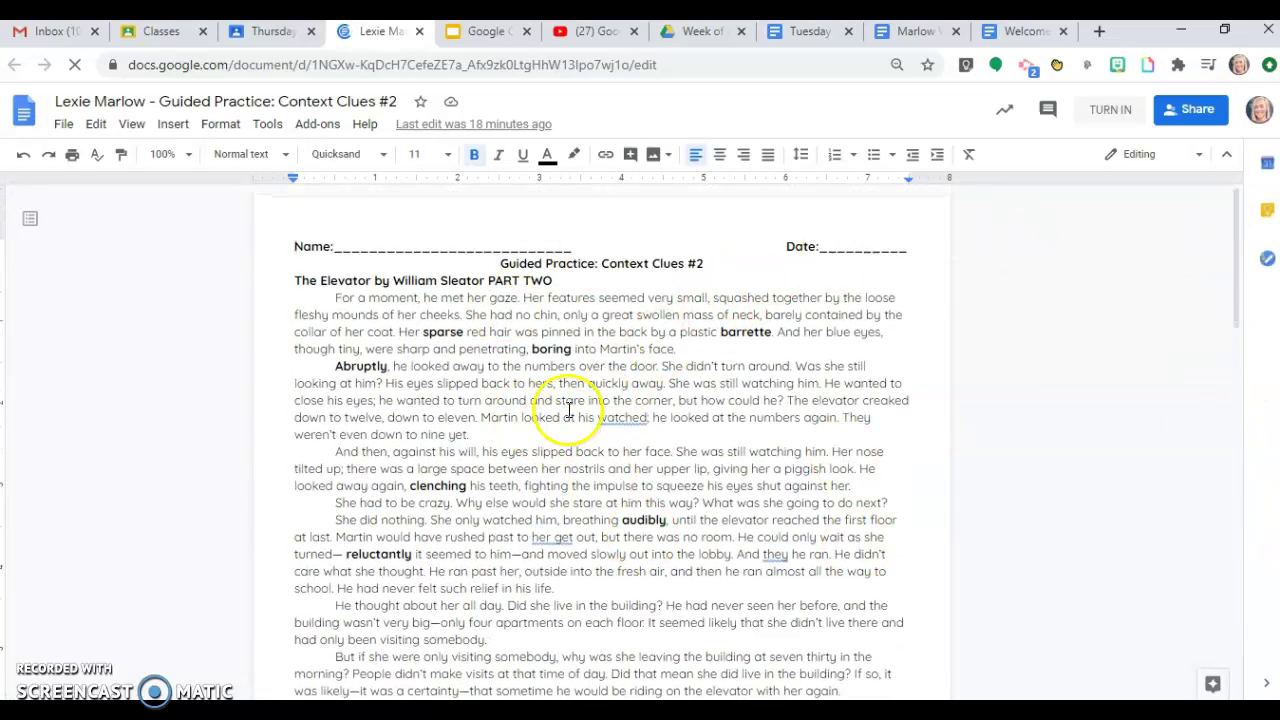
Step: Turn in "Thursday 8/13: Assignment" with the Guided Practice document attached and check its submission status
{"action": "left_click", "coordinate": [1112, 112]}
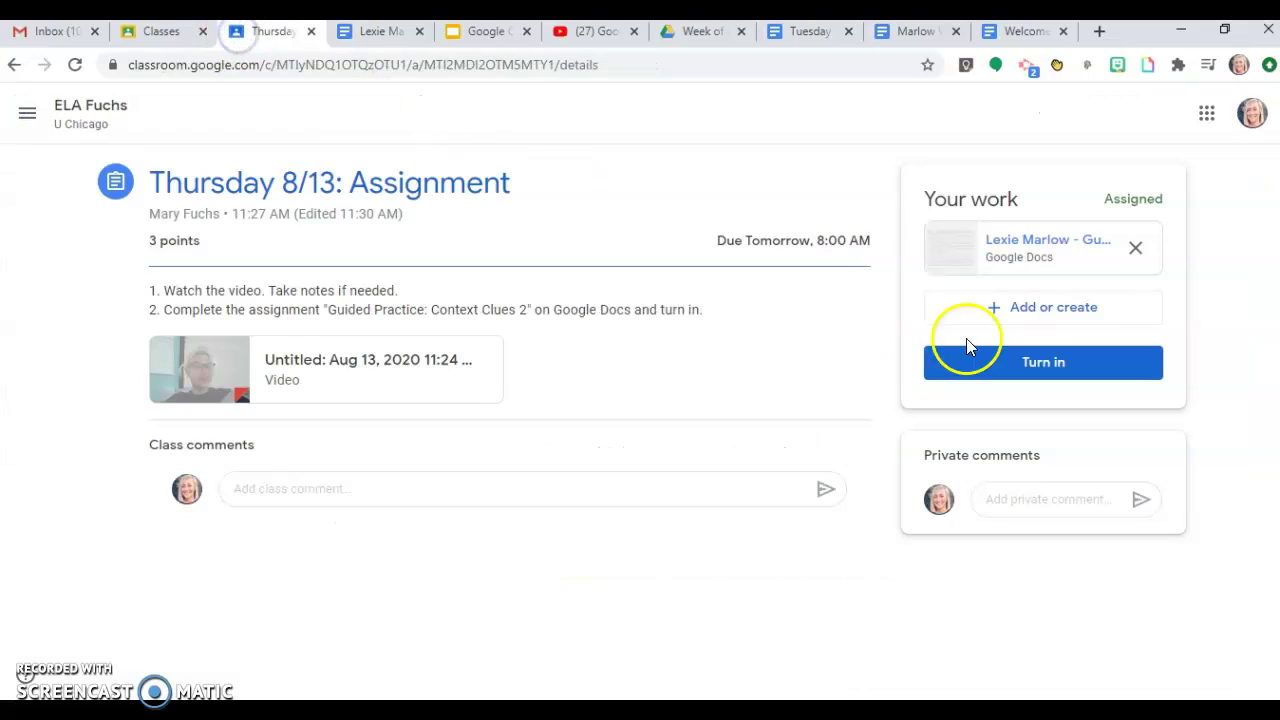
{"action": "left_click", "coordinate": [1052, 368]}
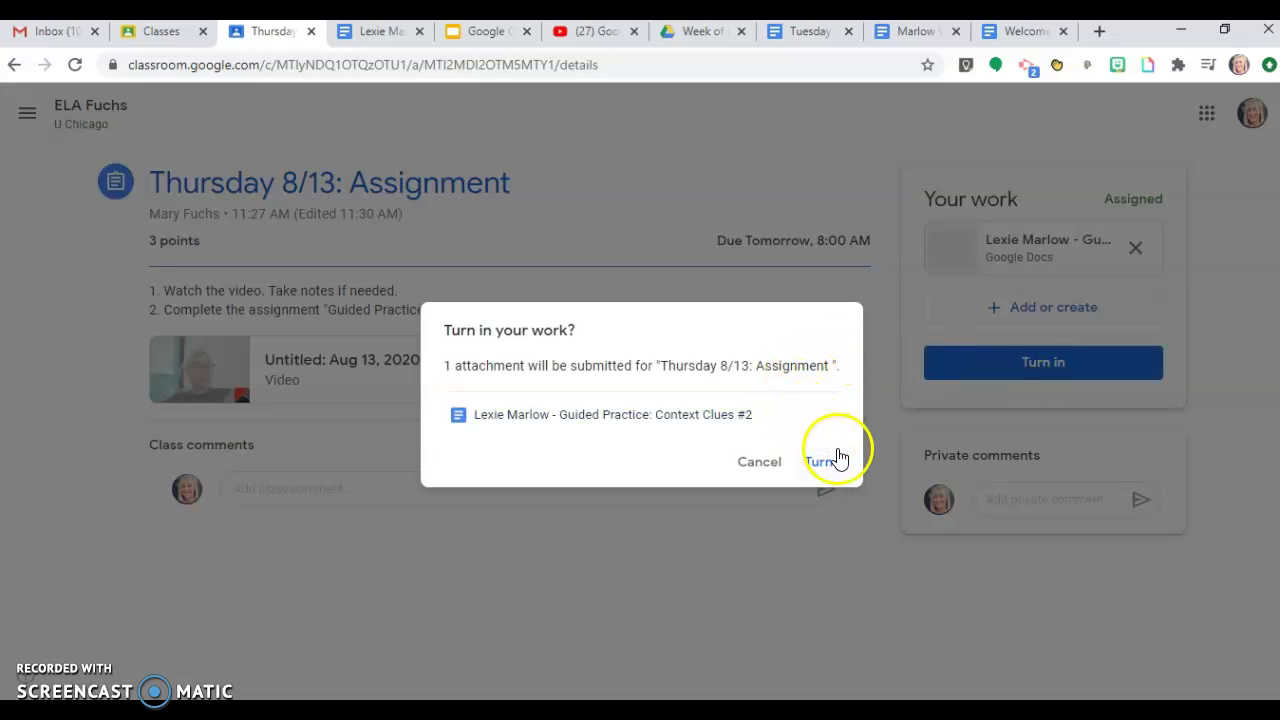
{"action": "left_click", "coordinate": [838, 464]}
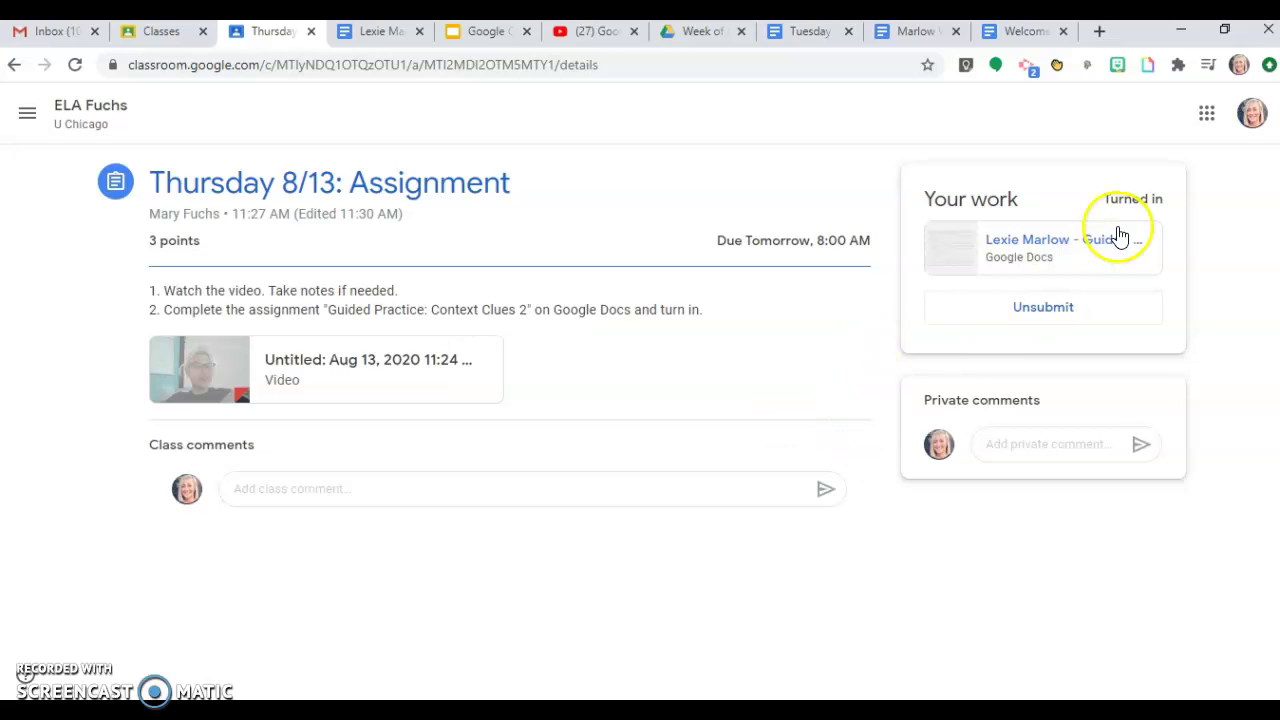
{"action": "left_click_drag", "start_coordinate": [1103, 200], "coordinate": [1178, 207]}
{"action": "left_click", "coordinate": [1177, 205]}
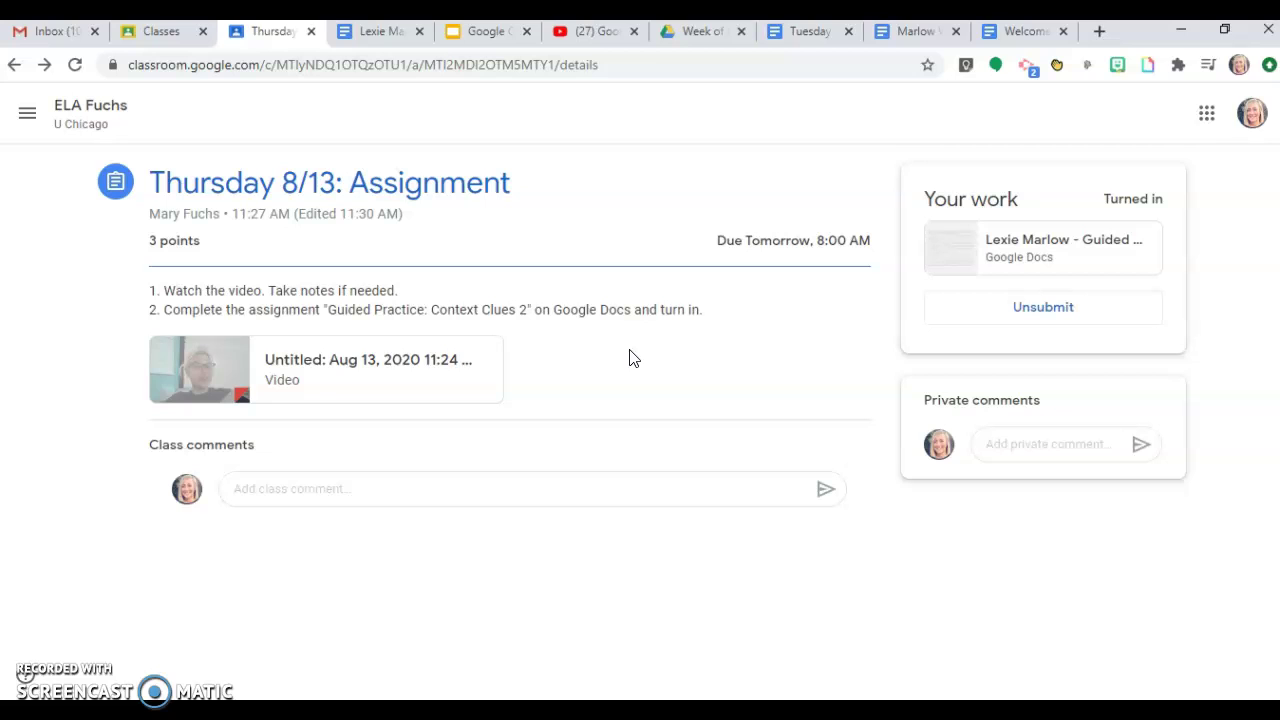
Step: Return to the classwork list and open the "Exit" Slip form attached to "Thursday 8/13: End of Lesson Check"
{"action": "left_click", "coordinate": [14, 64]}
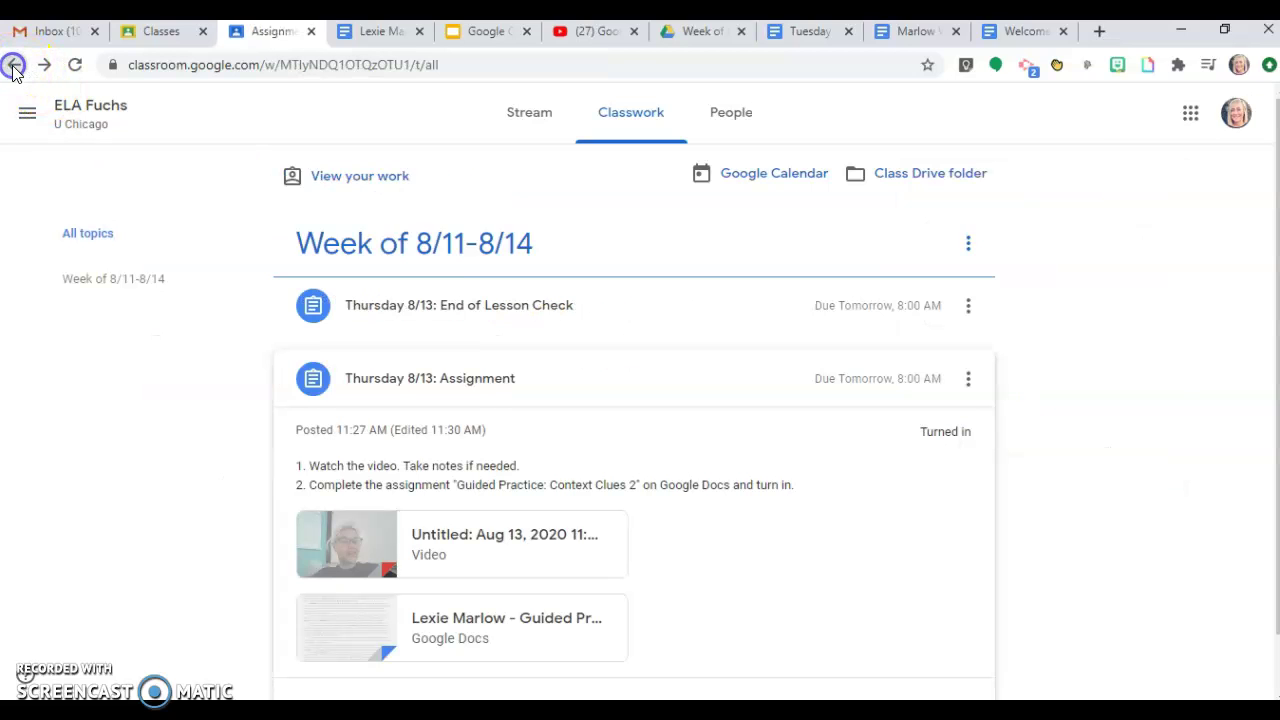
{"action": "left_click", "coordinate": [478, 375]}
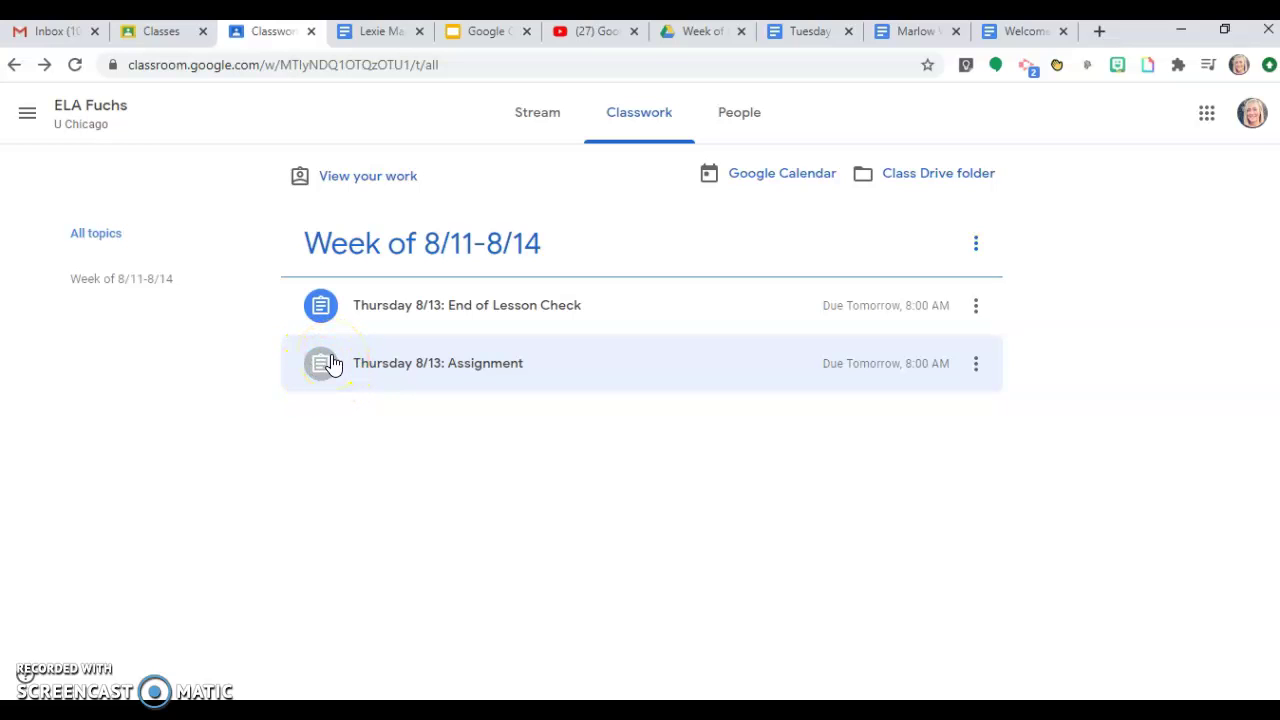
{"action": "left_click", "coordinate": [466, 318]}
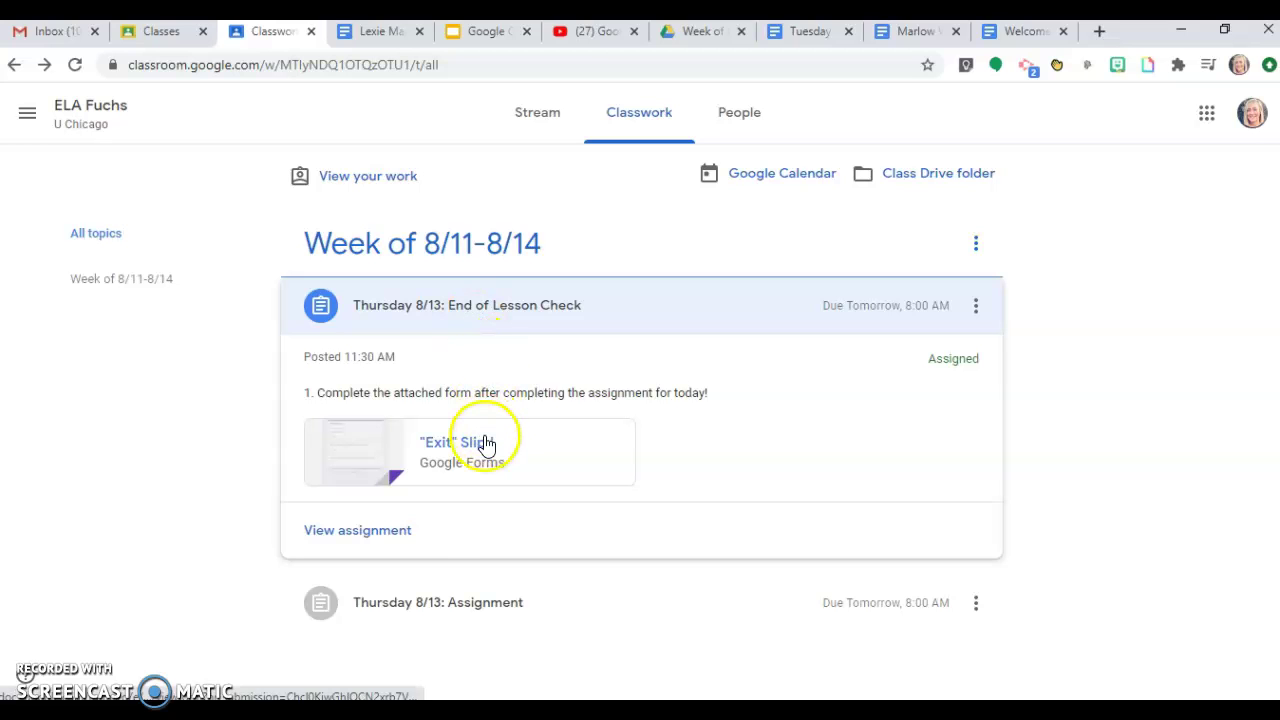
{"action": "left_click", "coordinate": [398, 532]}
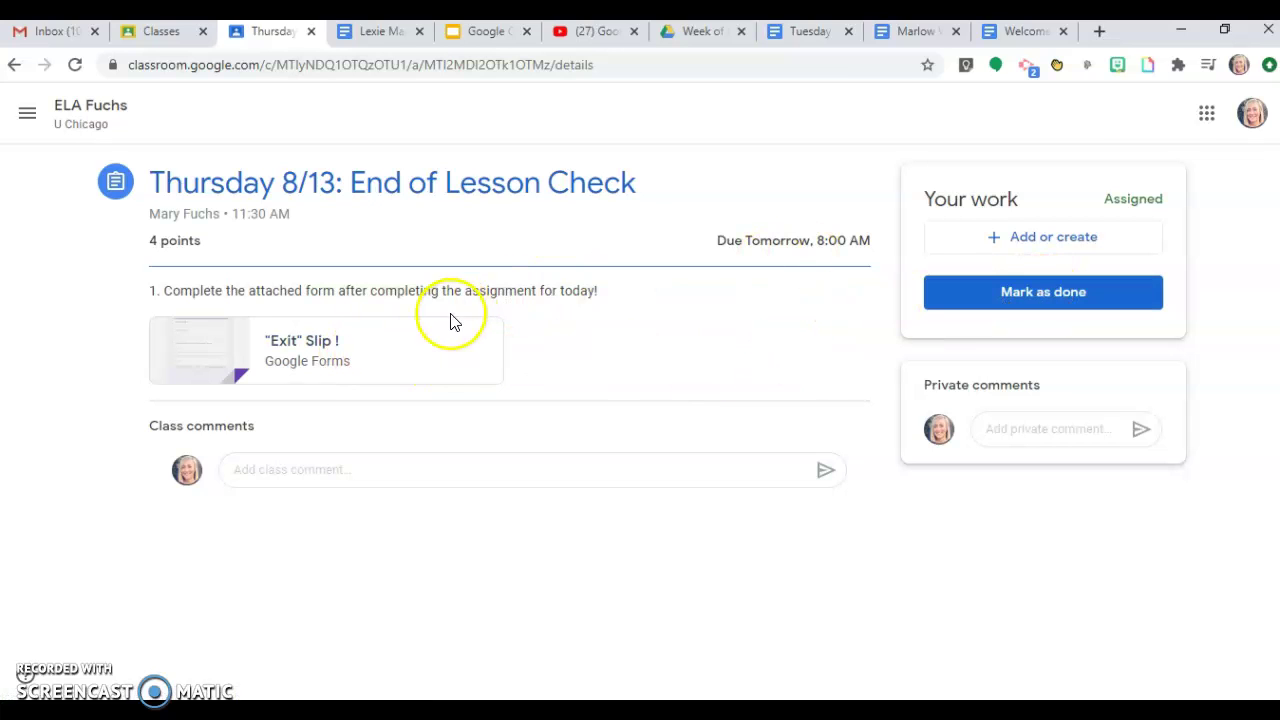
{"action": "left_click", "coordinate": [366, 347]}
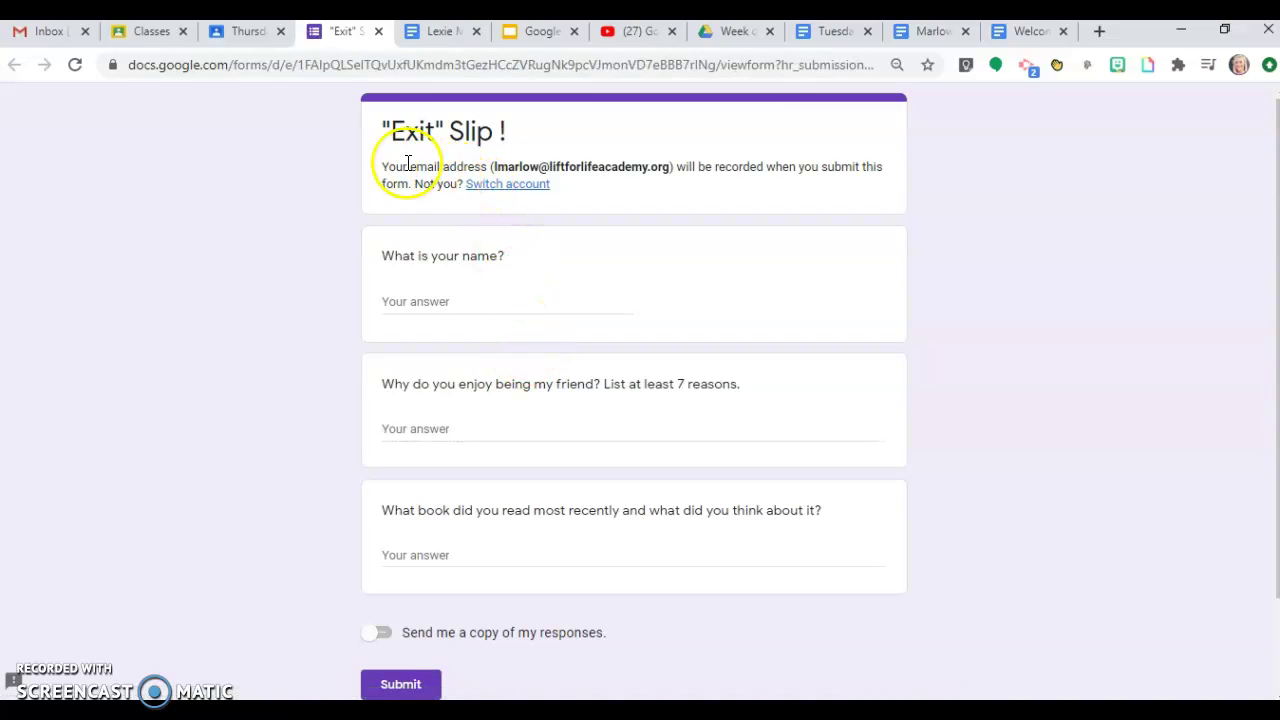
Step: Fill in the name, answer "You are fun, unique, caring, honest, and loving." and "Big Little LIes. I loved it!", and submit the form
{"action": "left_click", "coordinate": [415, 295]}
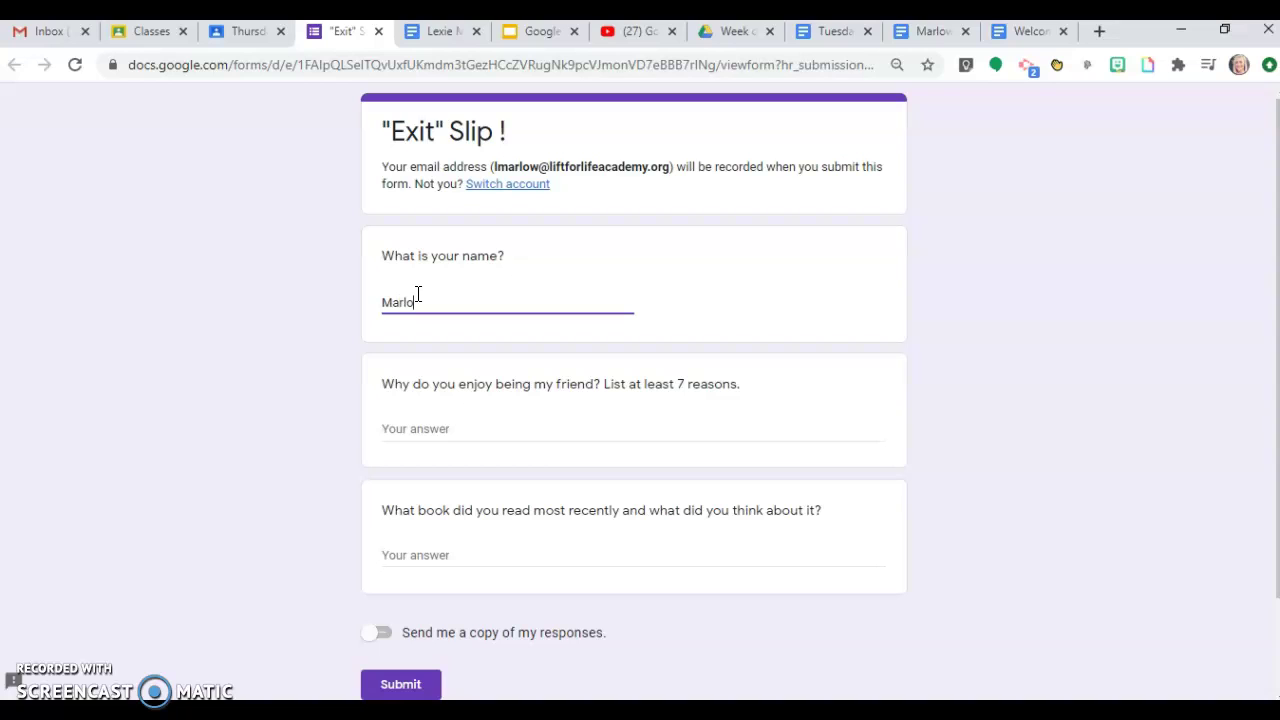
{"action": "type", "text": "Marlow"}
{"action": "left_click", "coordinate": [489, 426]}
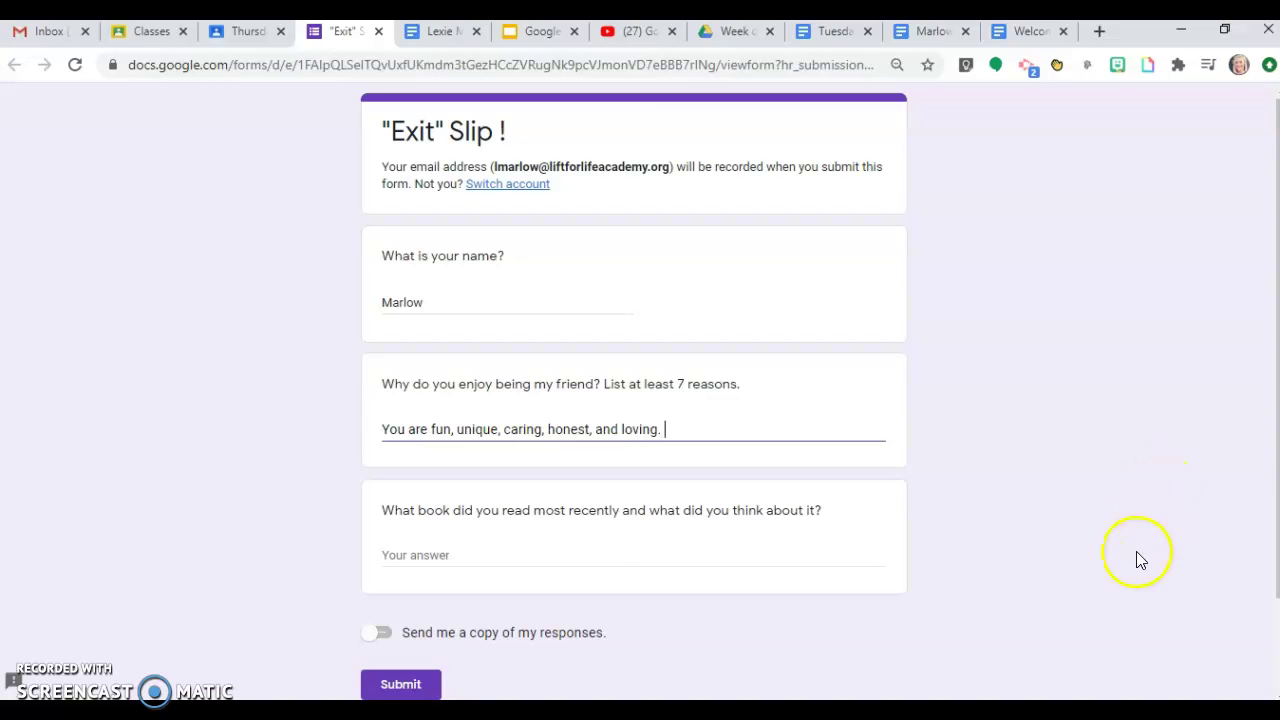
{"action": "left_click", "coordinate": [586, 549]}
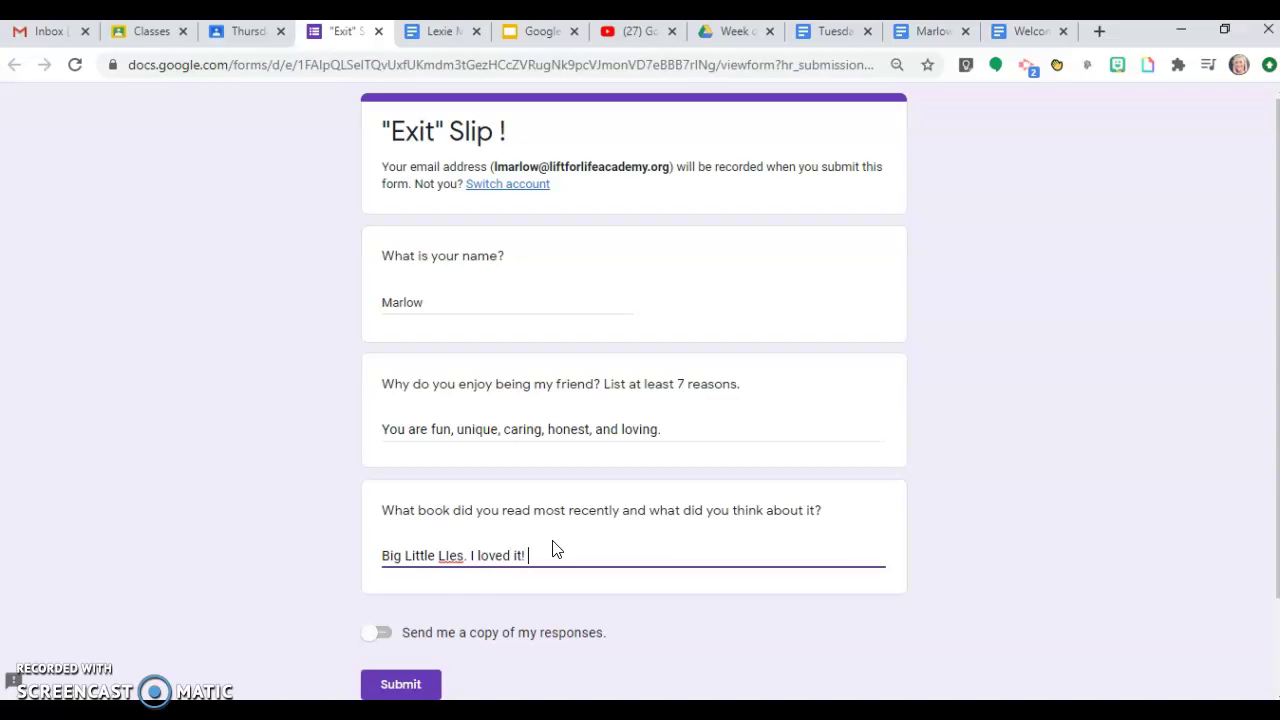
{"action": "left_click", "coordinate": [400, 684]}
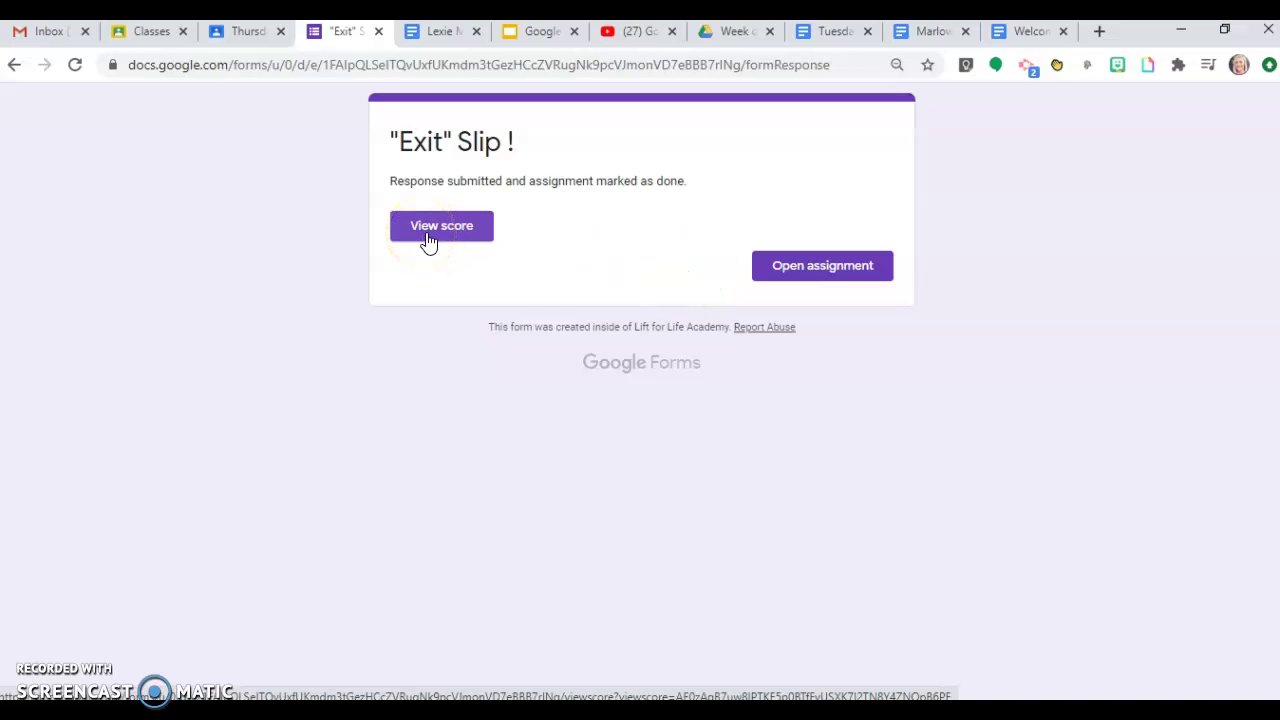
{"action": "left_click", "coordinate": [815, 287]}
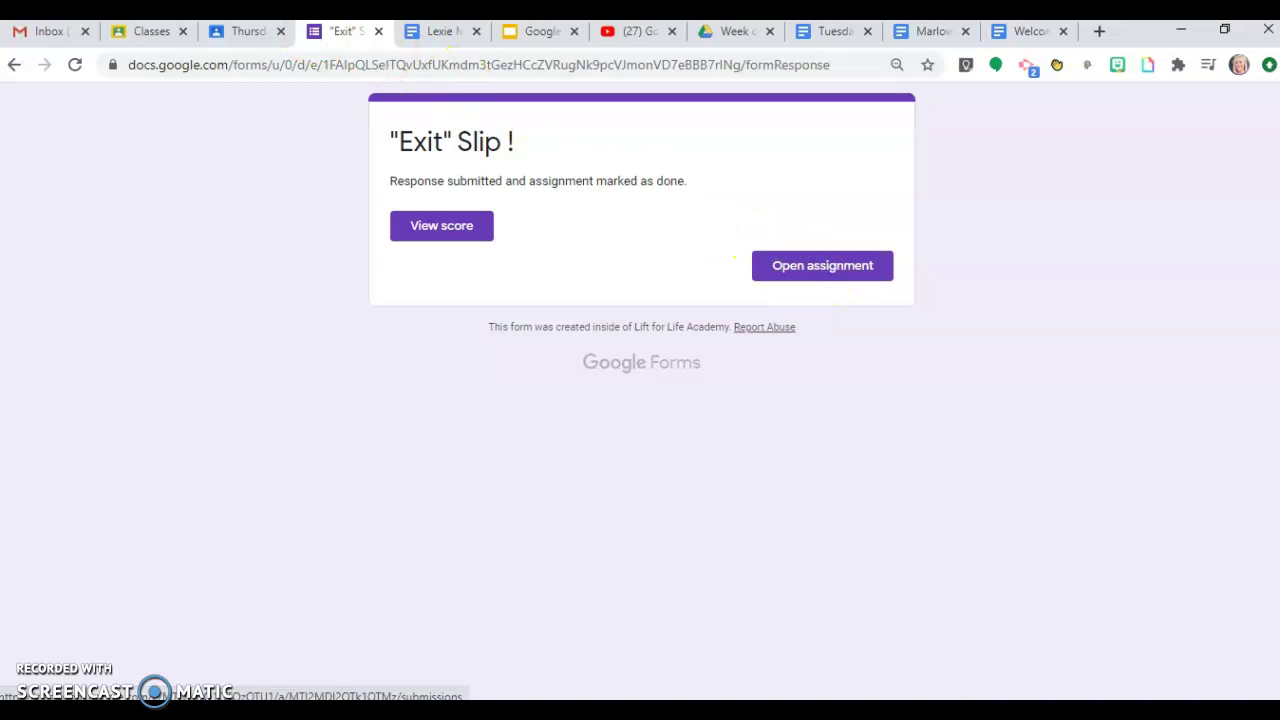
Step: Return to the "Thursday 8/13: End of Lesson Check" assignment and mark it as done without attaching work
{"action": "left_click", "coordinate": [243, 33]}
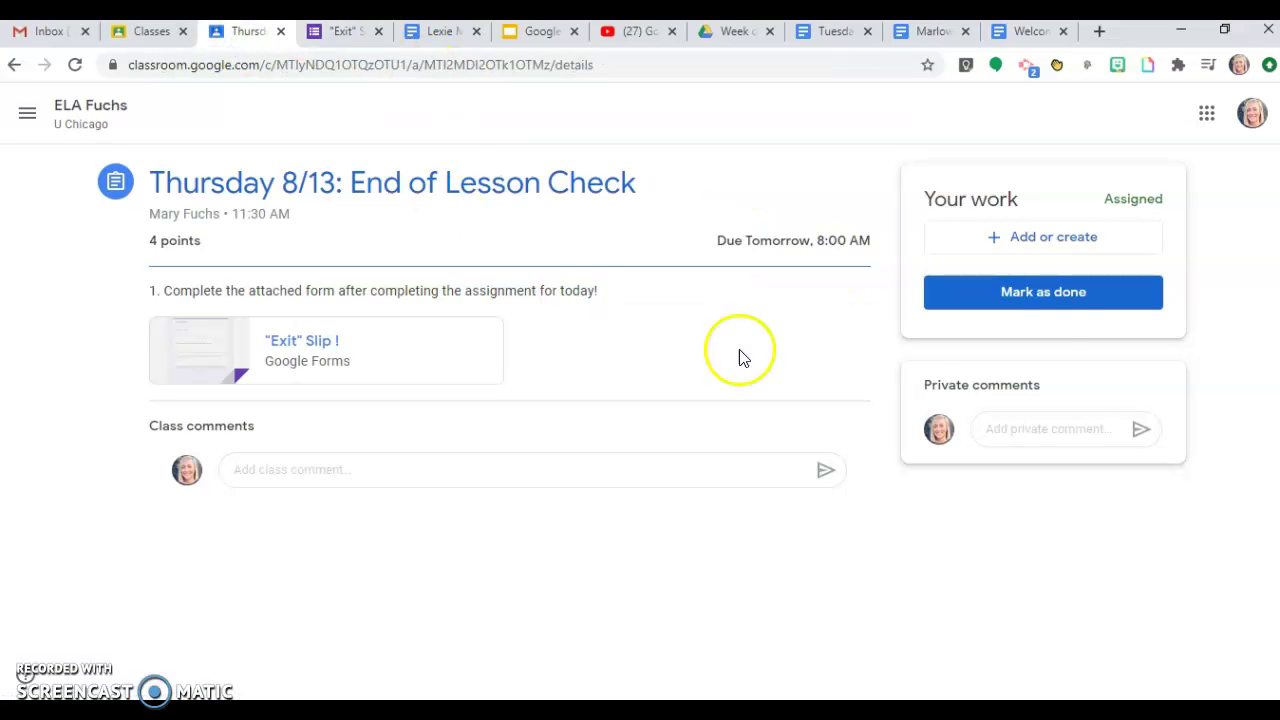
{"action": "left_click", "coordinate": [1052, 295]}
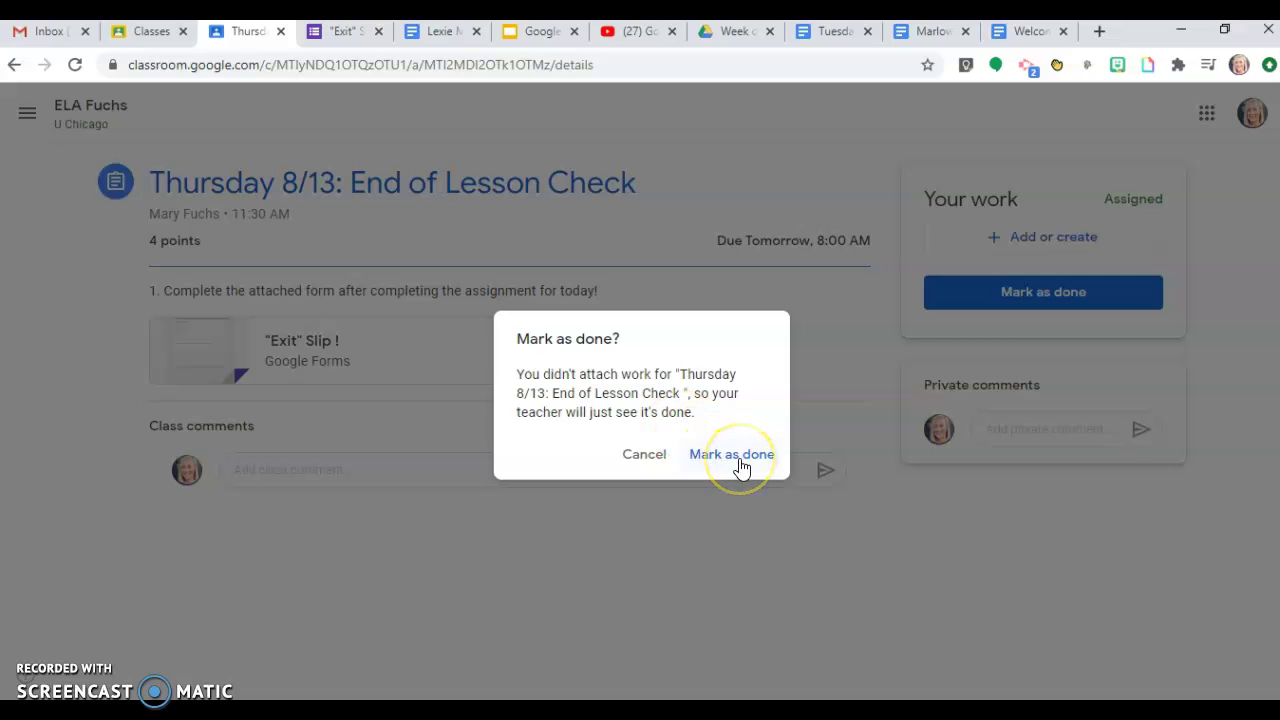
{"action": "left_click", "coordinate": [740, 458]}
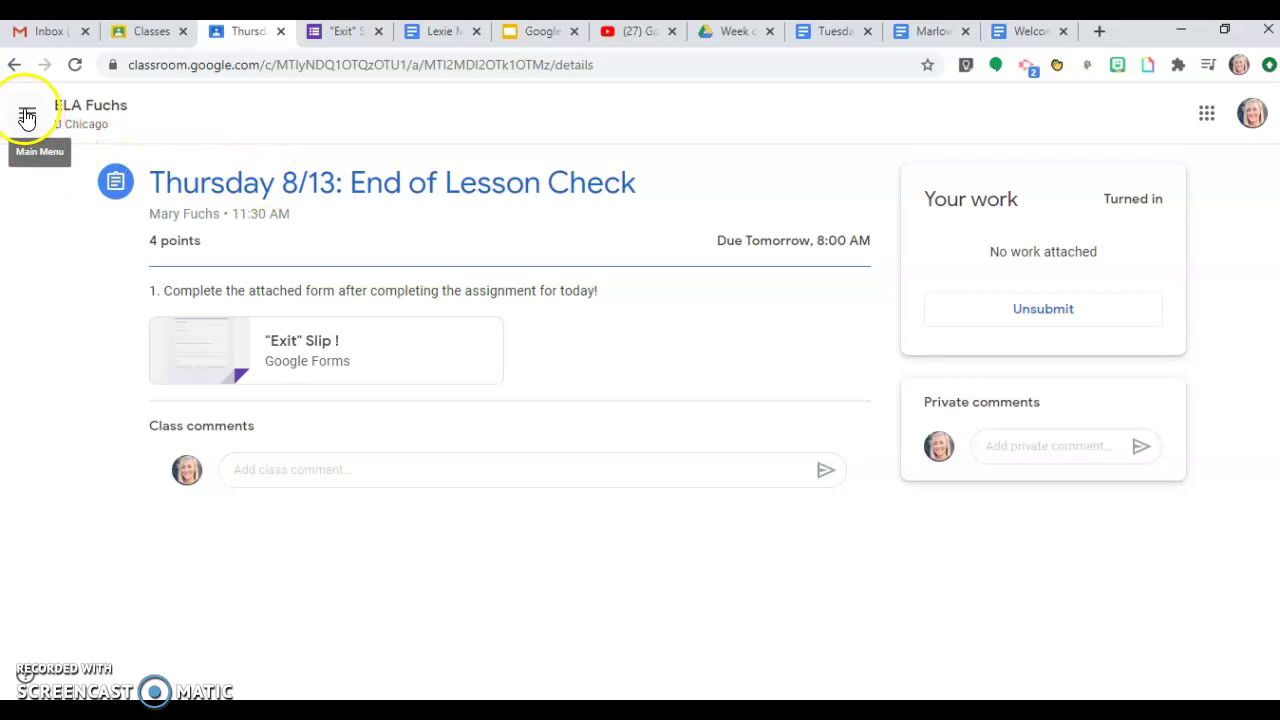
Step: Go back to the class's classwork list and check the "Thursday 8/13: End of Lesson Check" entry, leaving it collapsed
{"action": "left_click", "coordinate": [85, 112]}
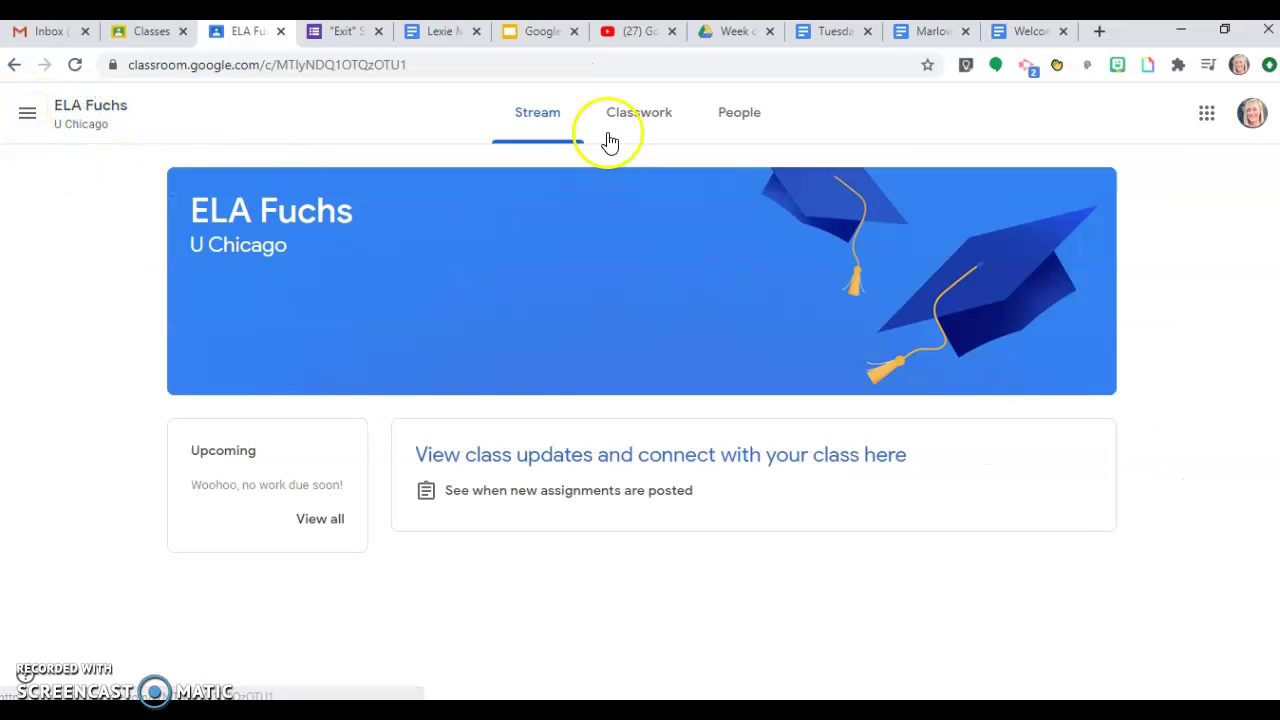
{"action": "left_click", "coordinate": [662, 110]}
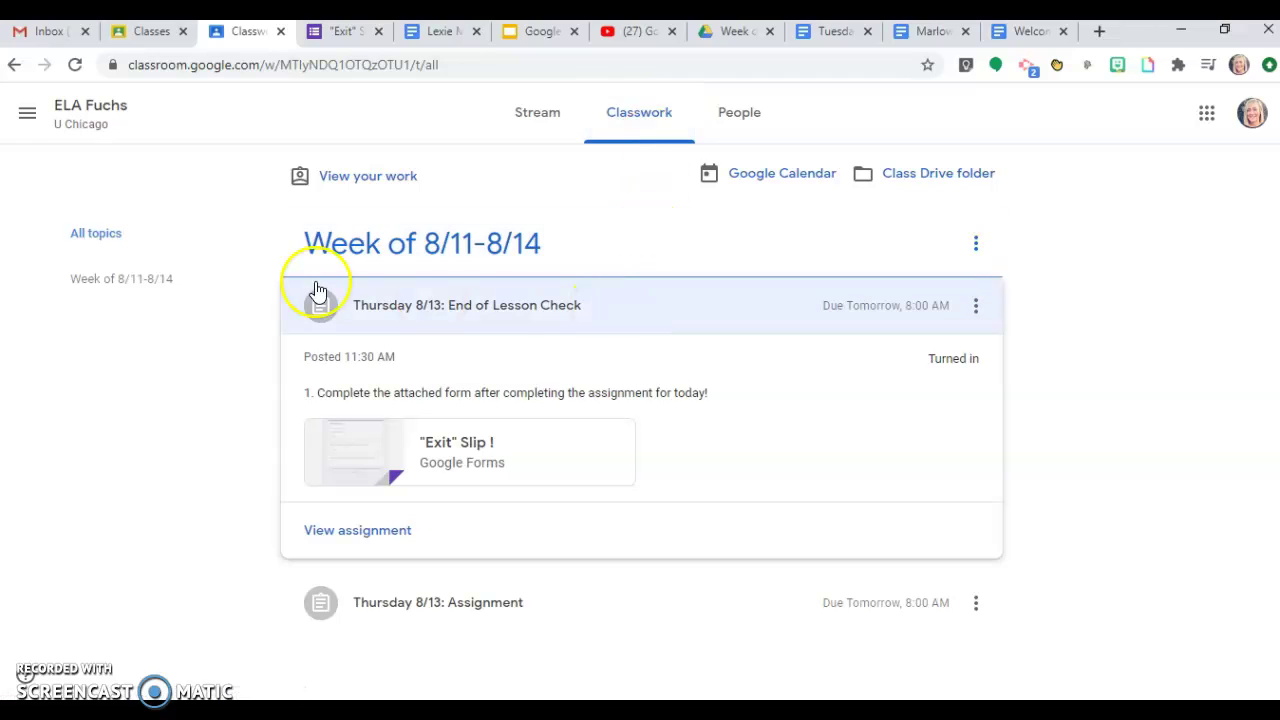
{"action": "left_click", "coordinate": [330, 312]}
{"action": "left_click", "coordinate": [340, 355]}
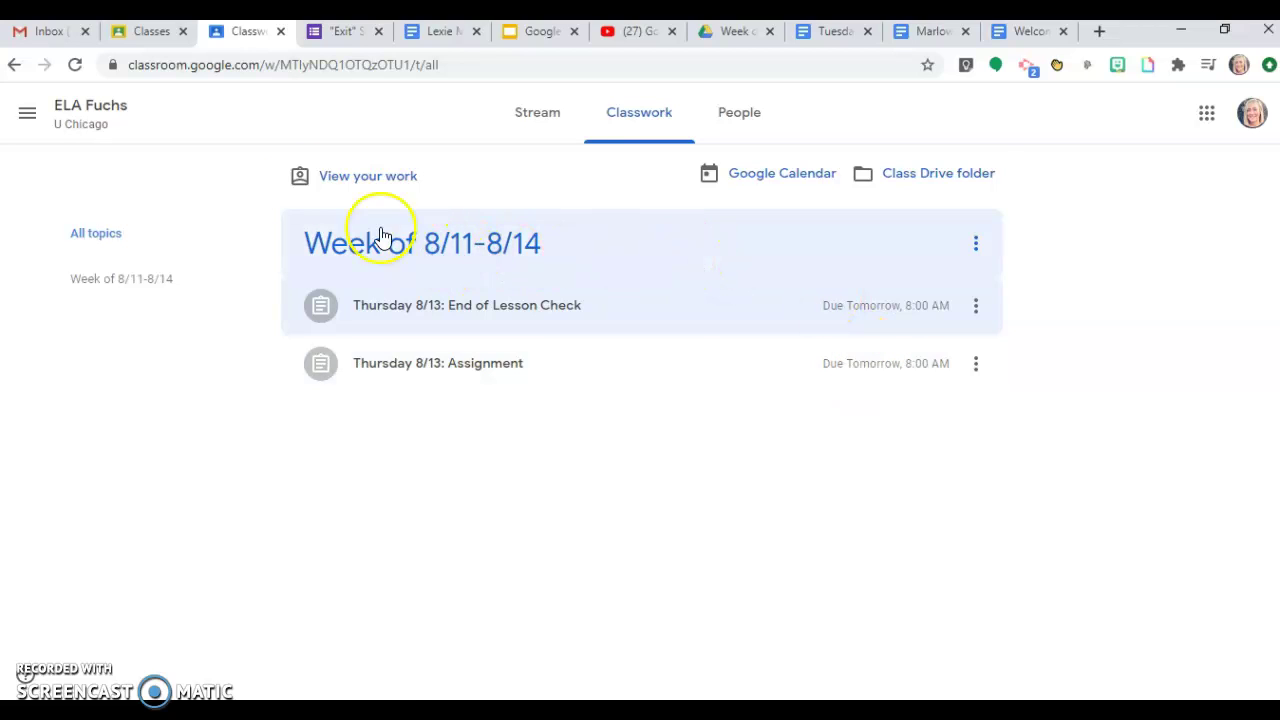
Step: Open the Classroom calendar to view the week's assignment due dates for all classes
{"action": "left_click", "coordinate": [31, 117]}
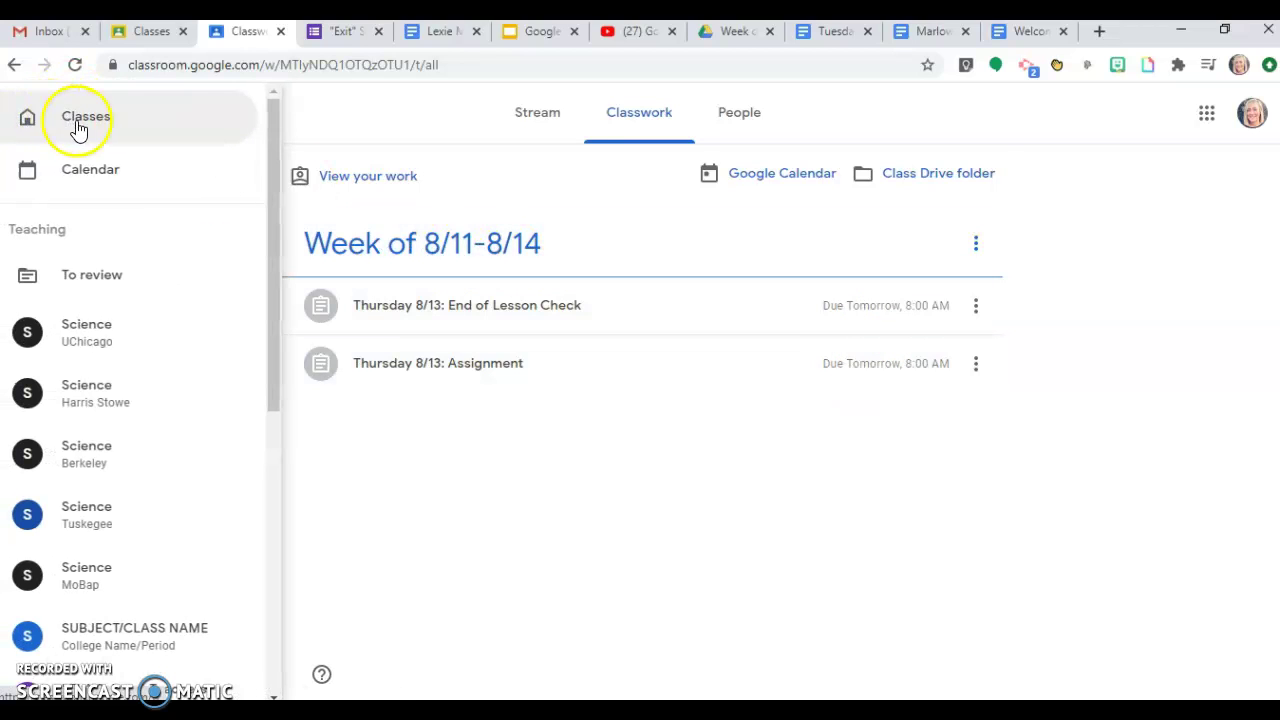
{"action": "left_click", "coordinate": [89, 189]}
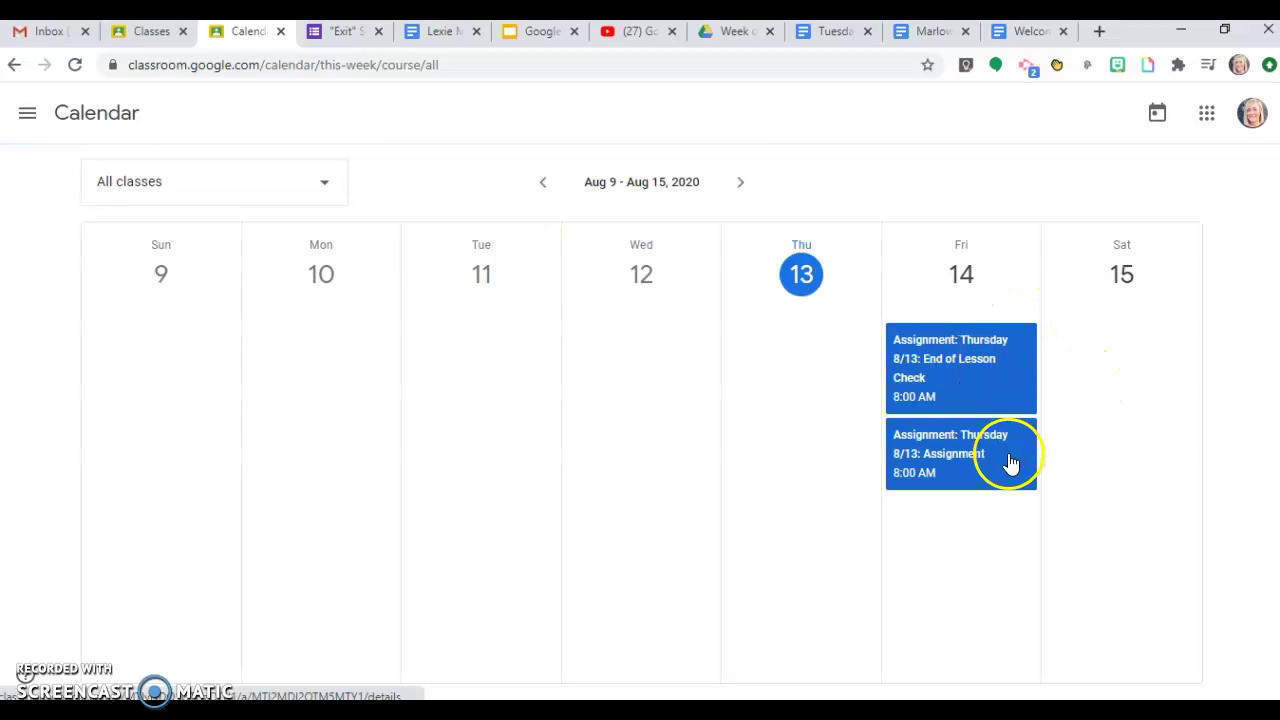
Step: Return to the classes overview and open the student's own work list for the U Chicago ELA class to check submission statuses
{"action": "left_click", "coordinate": [33, 117]}
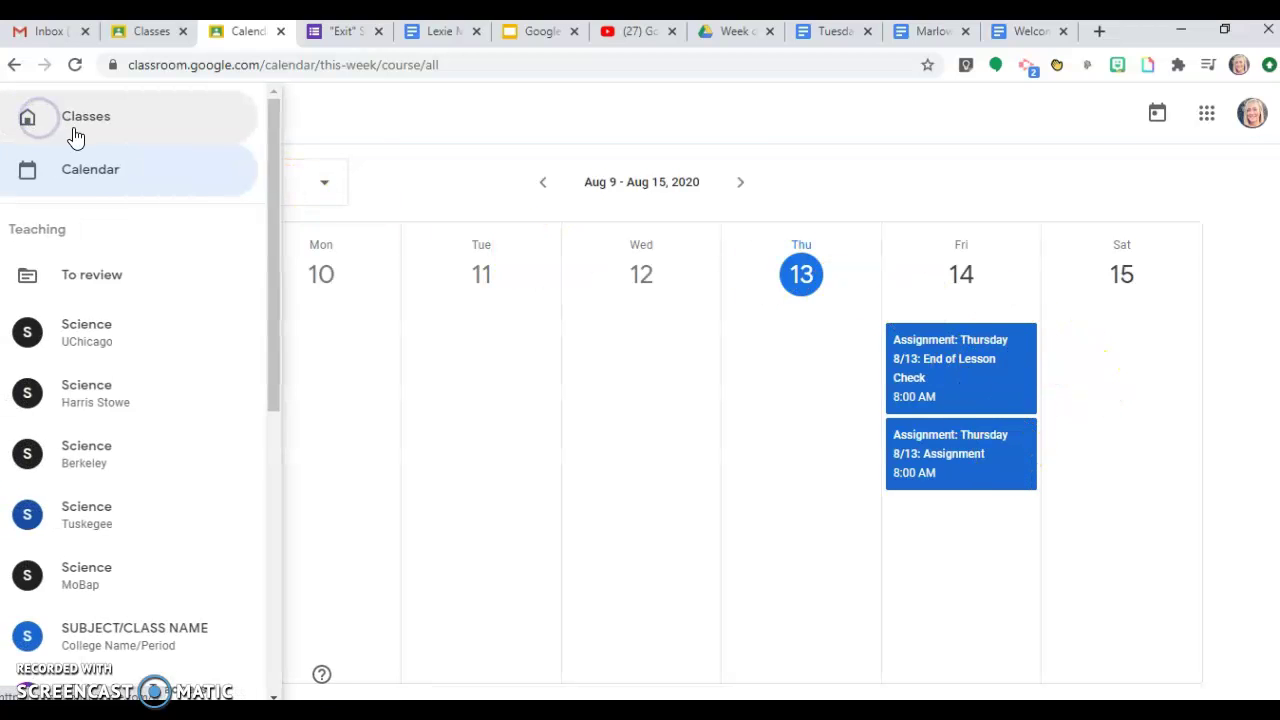
{"action": "left_click", "coordinate": [78, 136]}
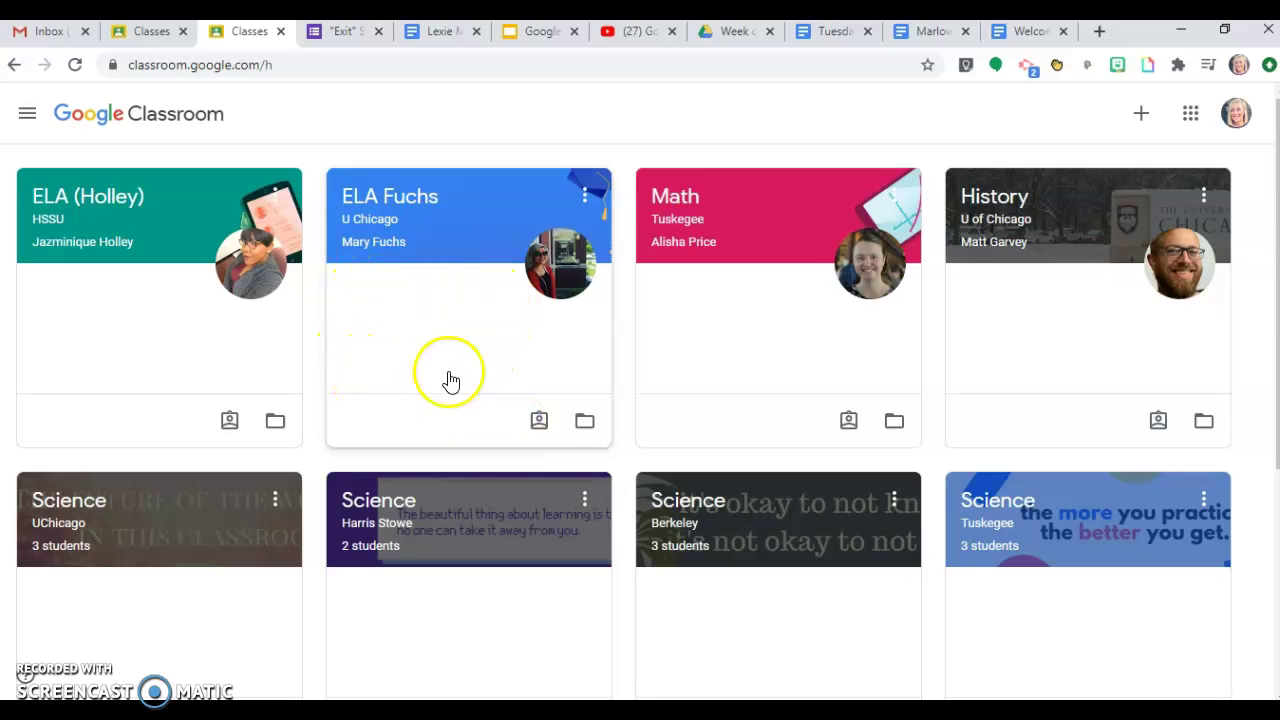
{"action": "left_click", "coordinate": [538, 428]}
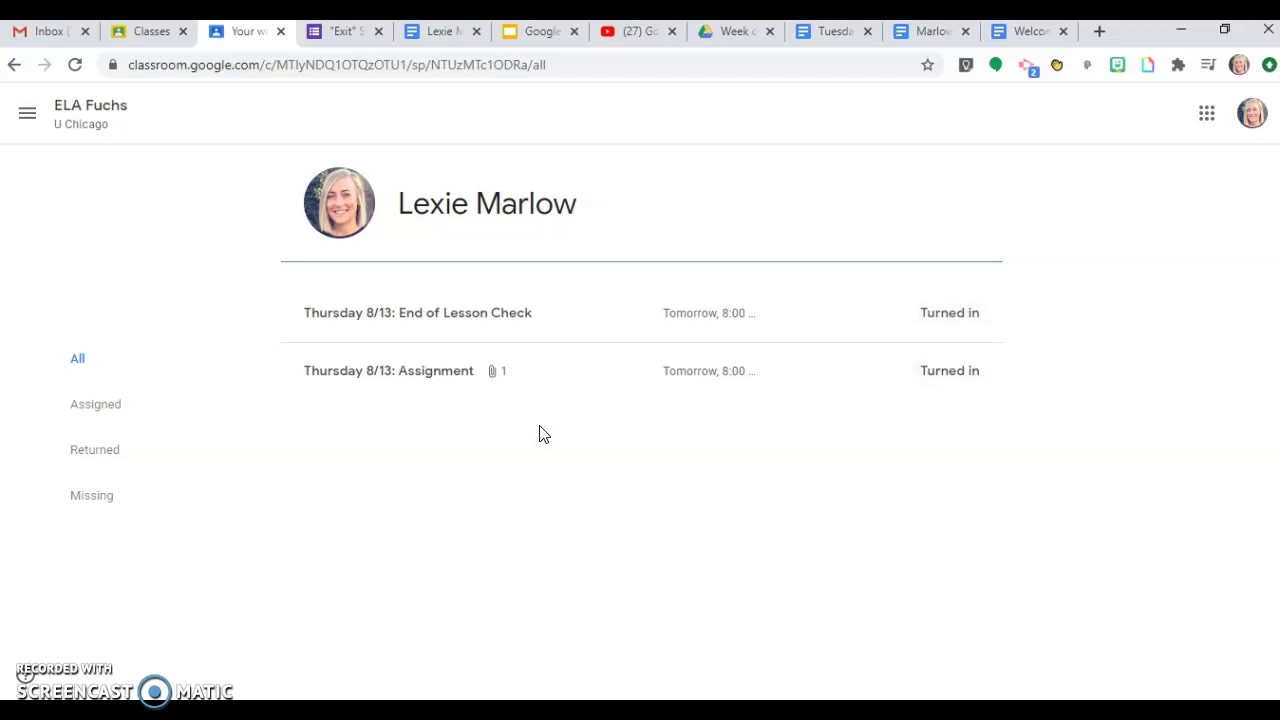